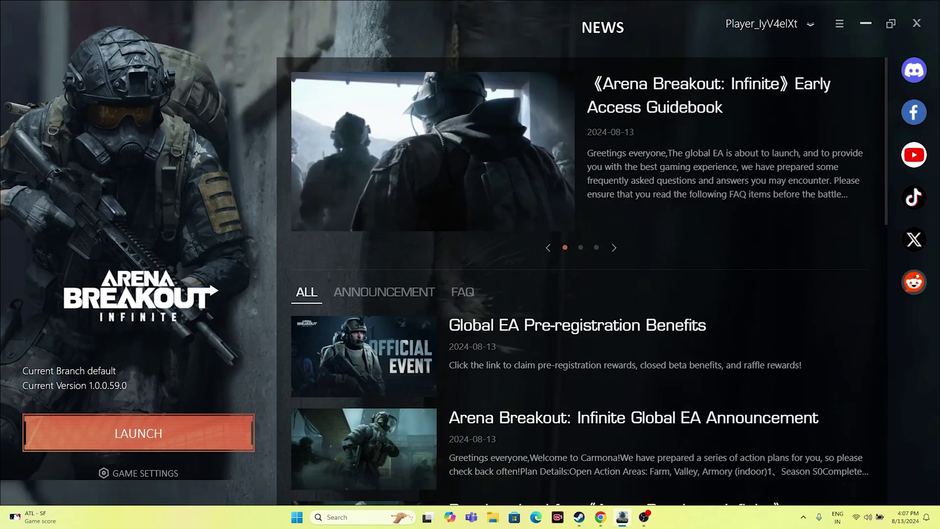
Show the desktop and view the power options in the Start menu
key(super+d)
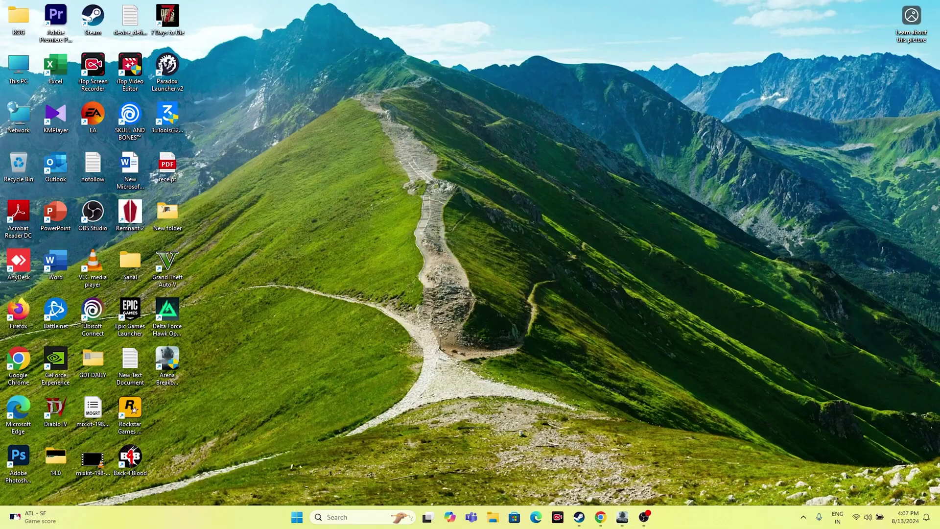
key(super)
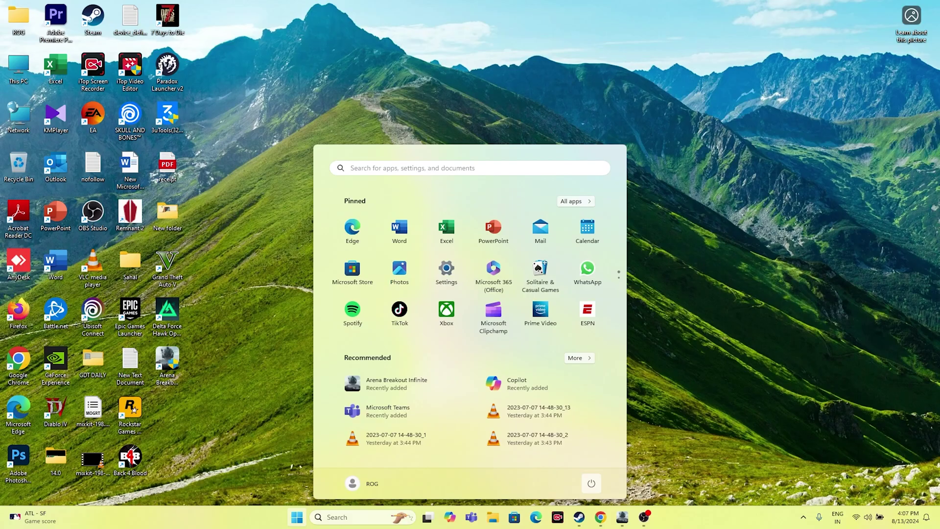
click(591, 484)
click(591, 461)
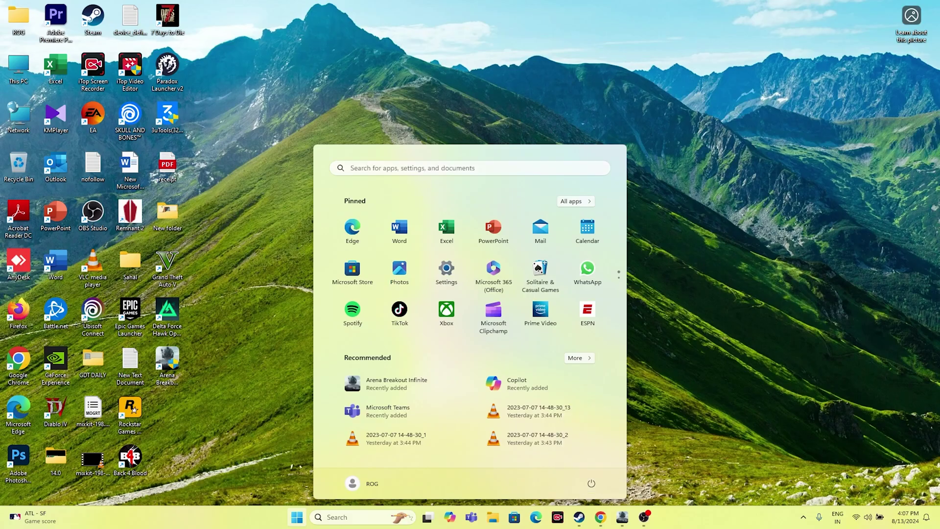
Open the game's installation directory from the Arena Breakout Infinite launcher's game settings, and close the folder window
click(621, 517)
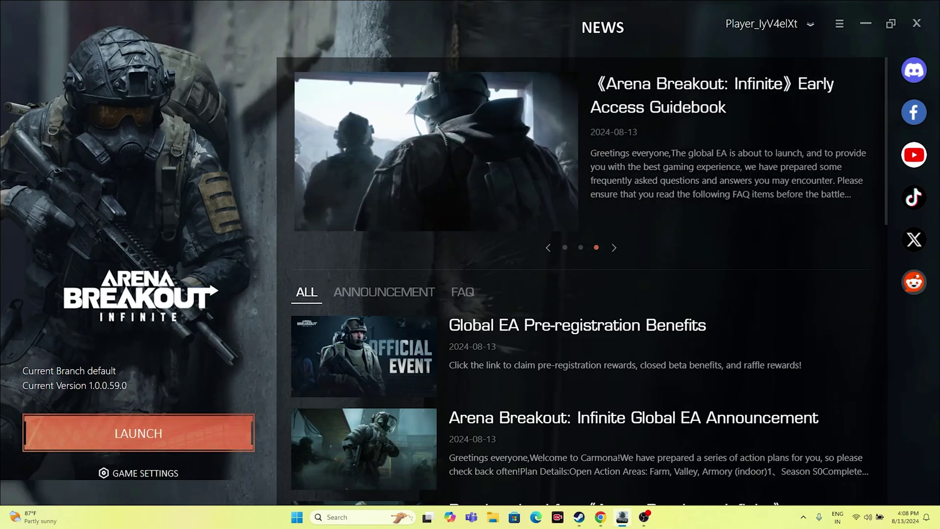
click(138, 473)
mouse_move(138, 445)
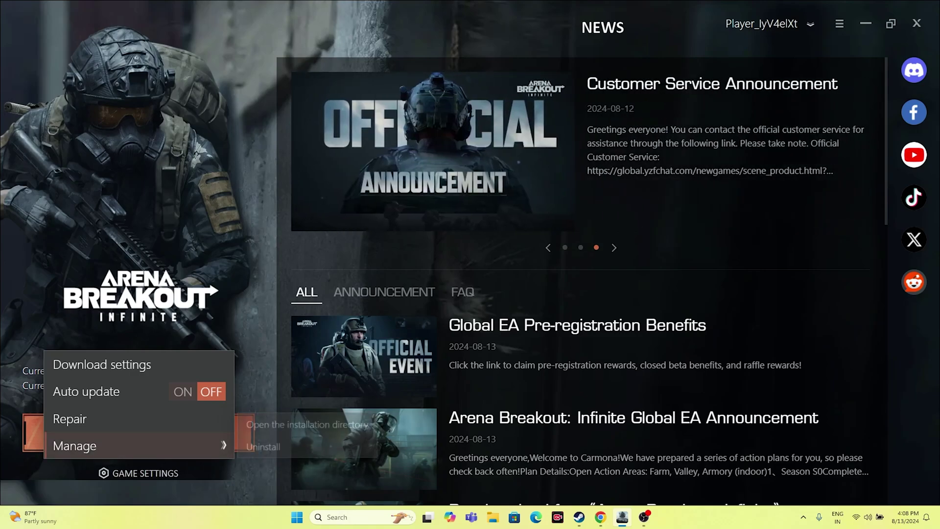
click(309, 424)
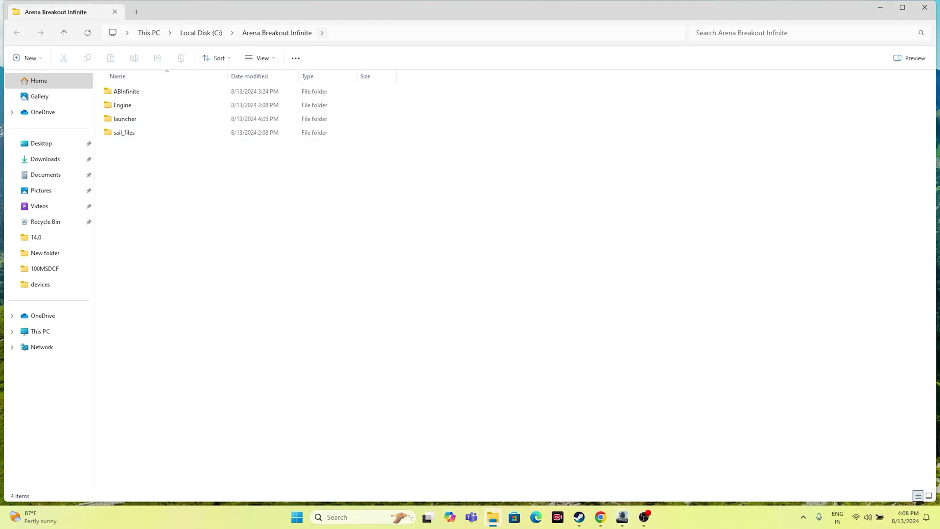
click(925, 7)
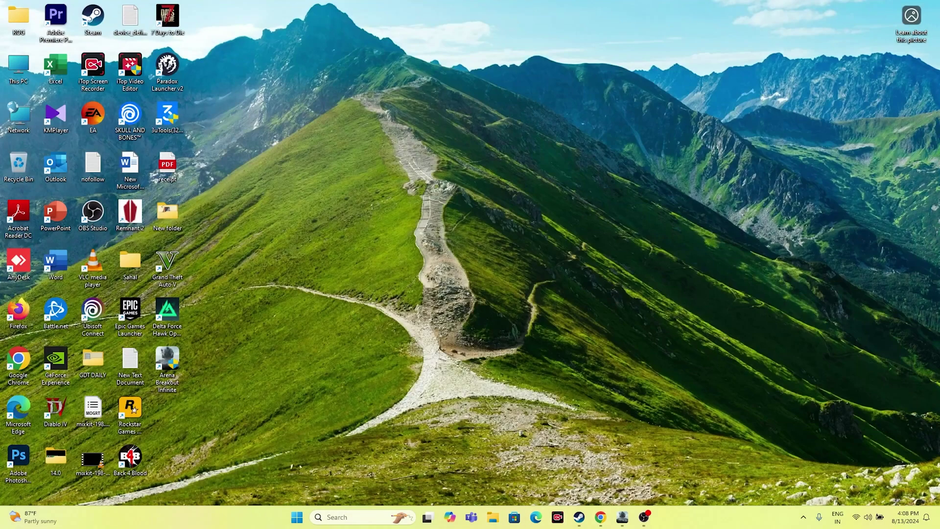
Minimize the launcher, browse to Local Disk (C:) in File Explorer and check the Program Files (x86) folder
click(622, 517)
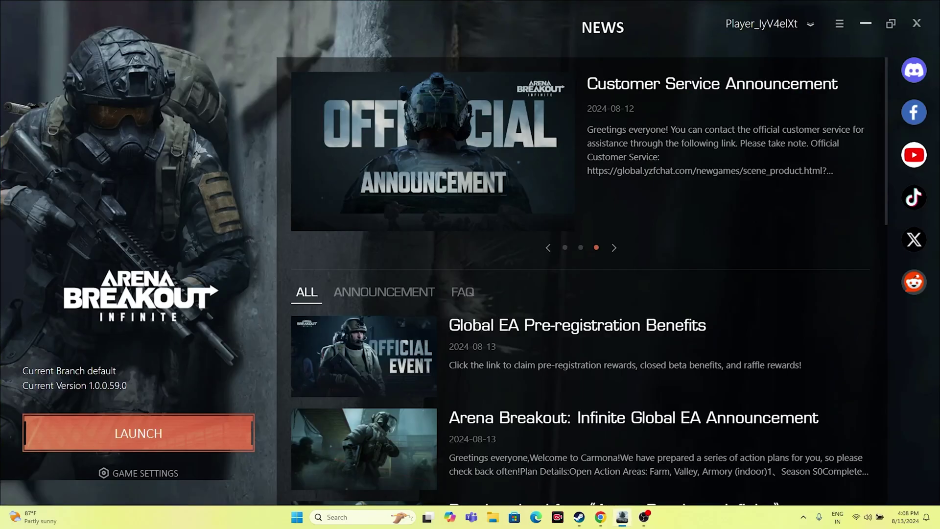
click(866, 23)
double_click(18, 70)
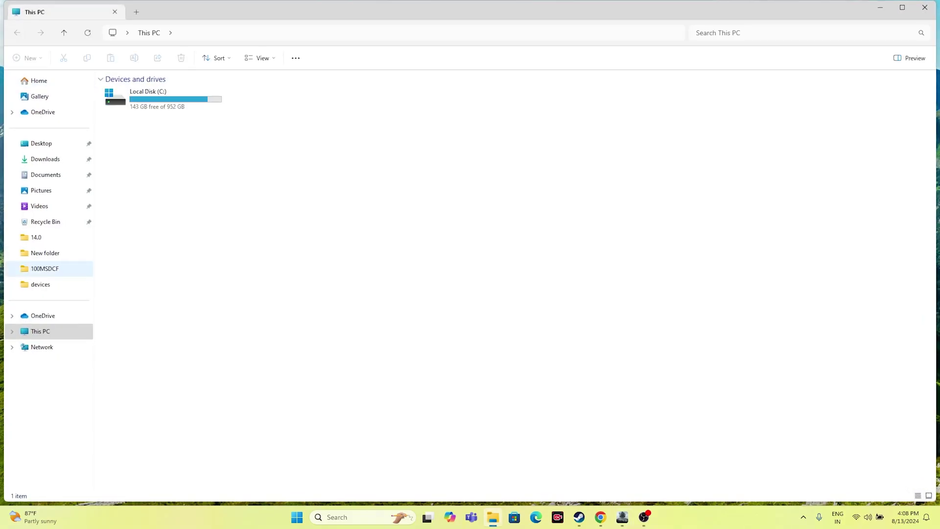
click(48, 330)
click(153, 100)
double_click(153, 100)
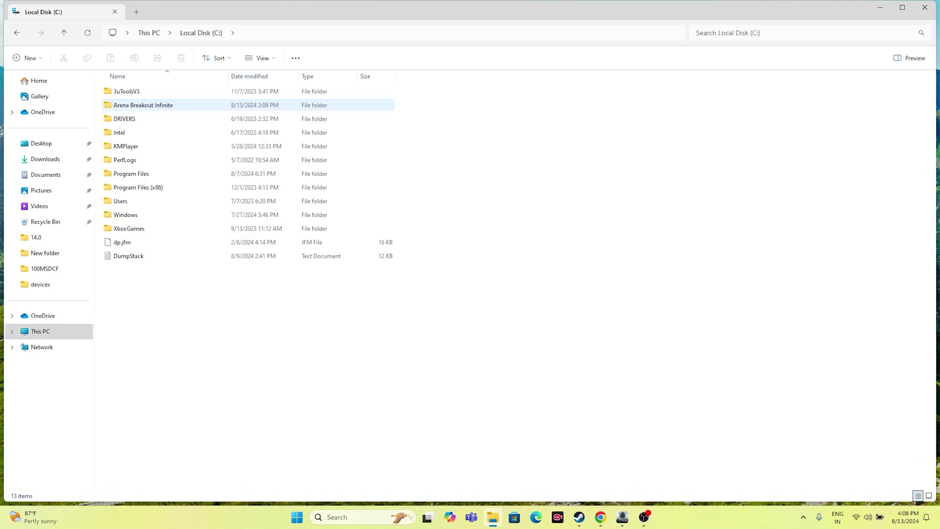
double_click(153, 187)
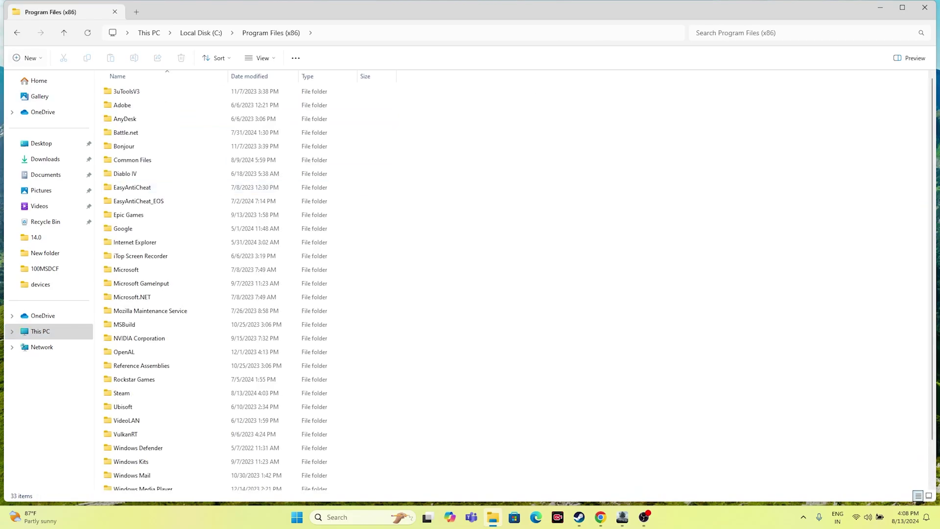
key(BackSpace)
Look through Engine > Content in the Arena Breakout Infinite folder on C:, and view the contents of its launcher subfolder
double_click(142, 105)
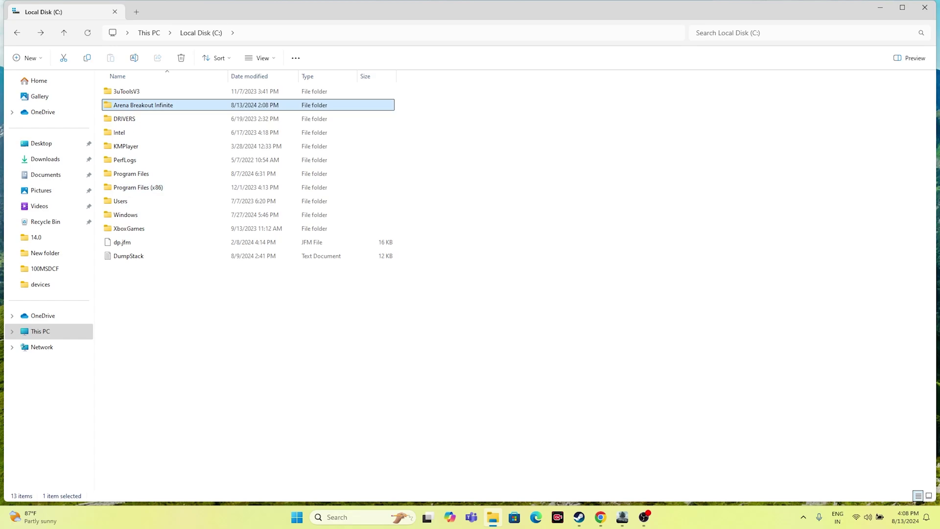
double_click(142, 105)
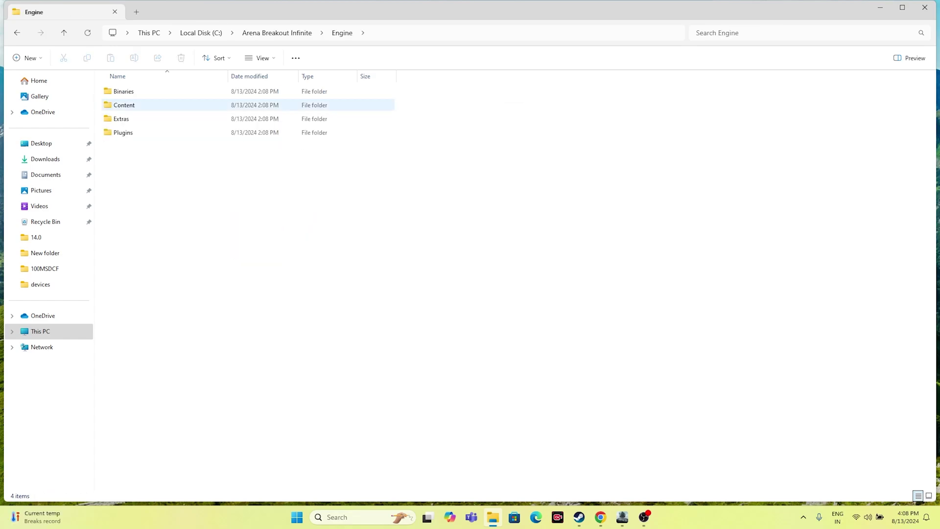
double_click(142, 104)
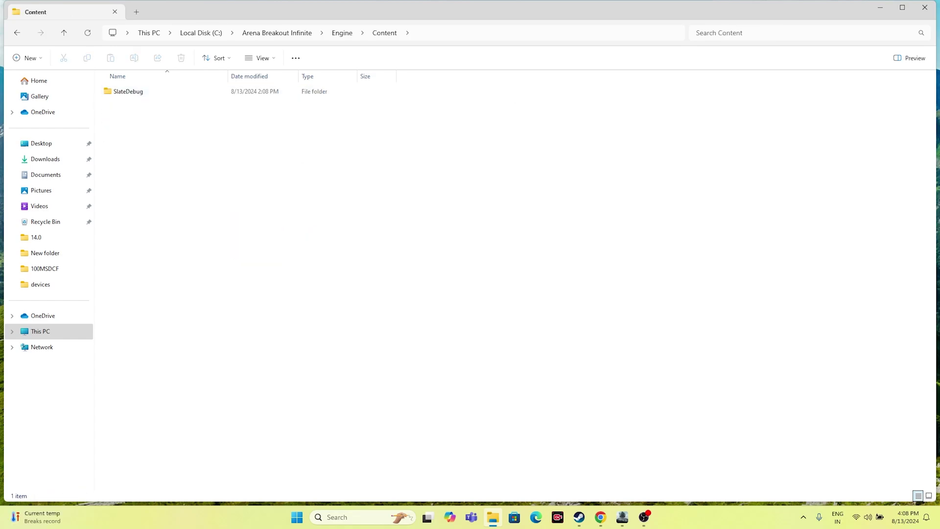
key(BackSpace)
key(BackSpace)
double_click(125, 118)
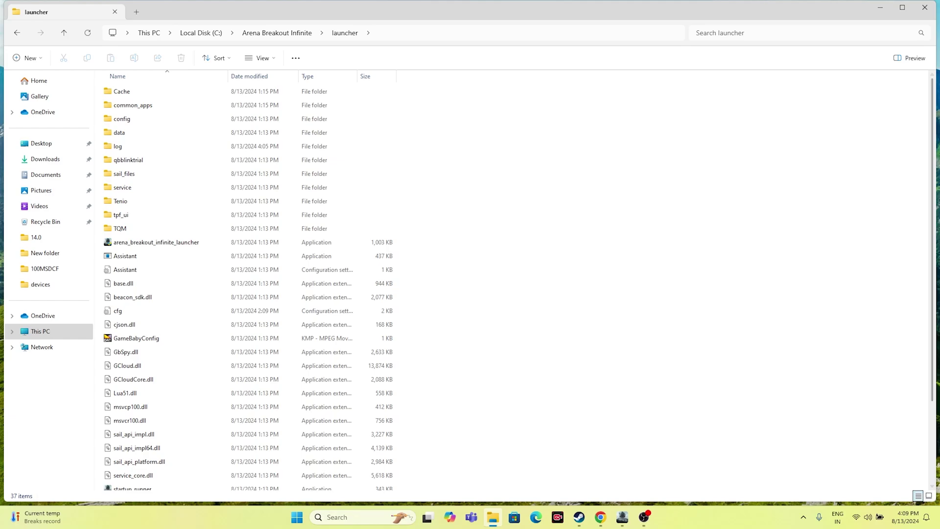
click(880, 7)
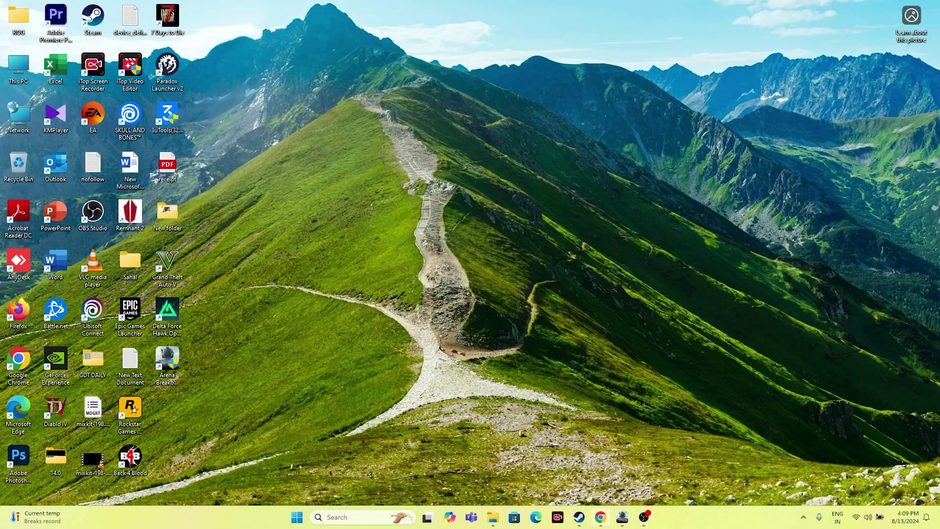
Review the game launcher, check the Documents folder in File Explorer, and close the Explorer window
click(621, 516)
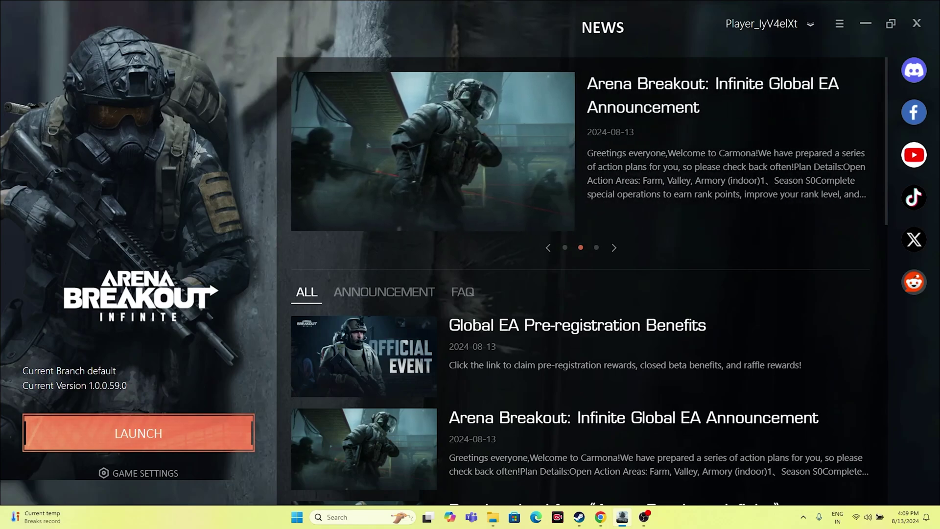
click(865, 23)
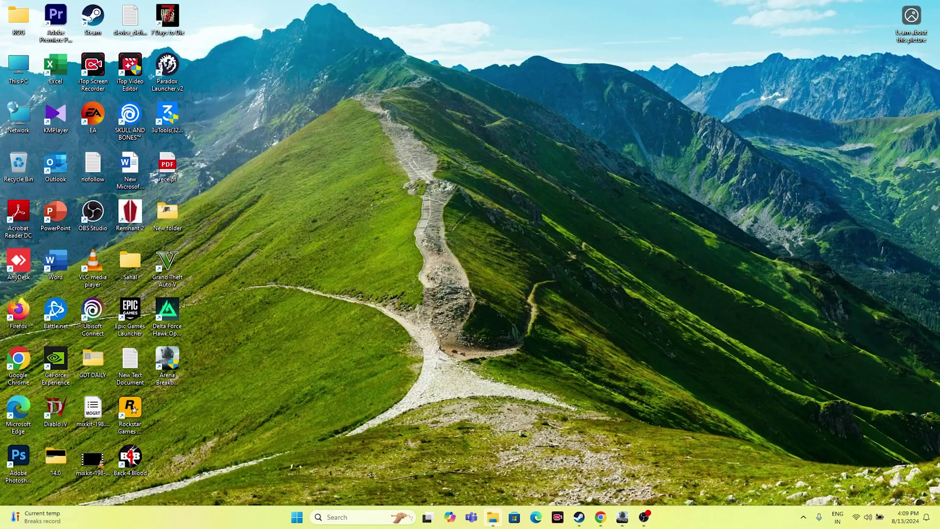
click(493, 517)
click(40, 330)
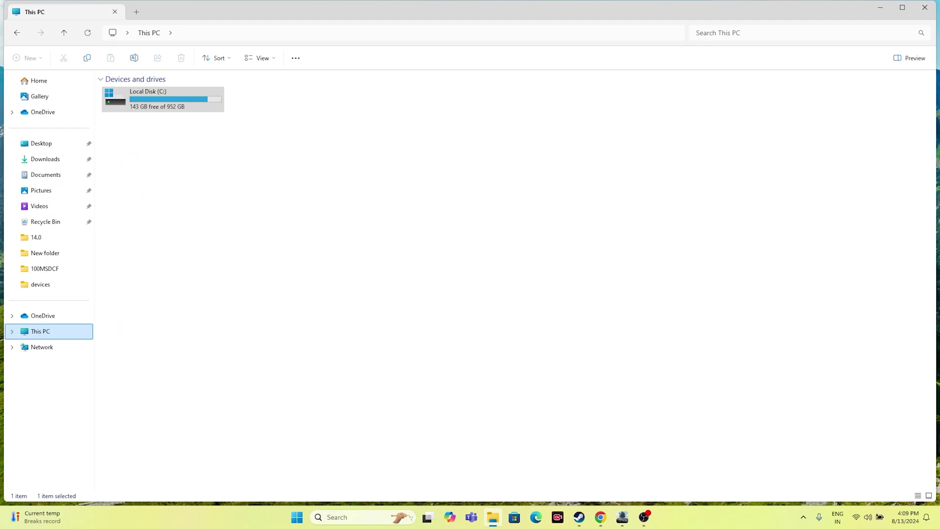
click(46, 174)
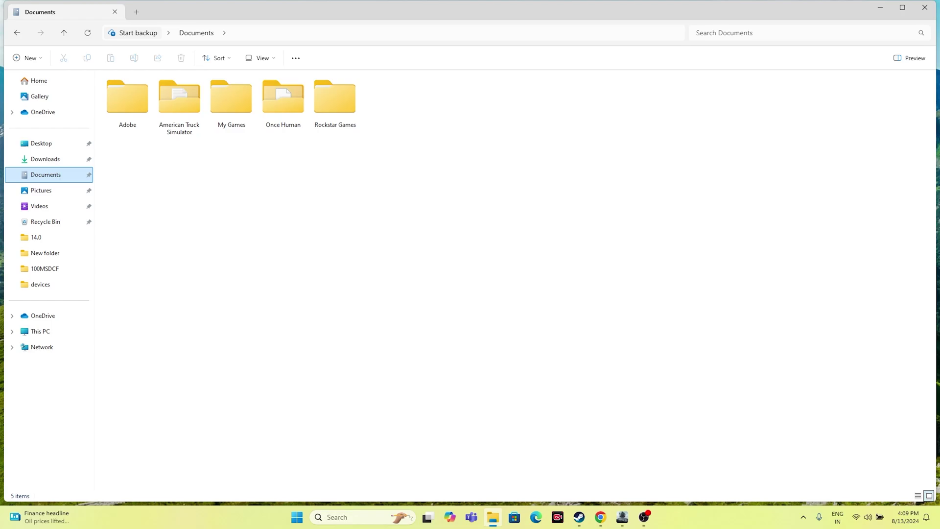
click(924, 7)
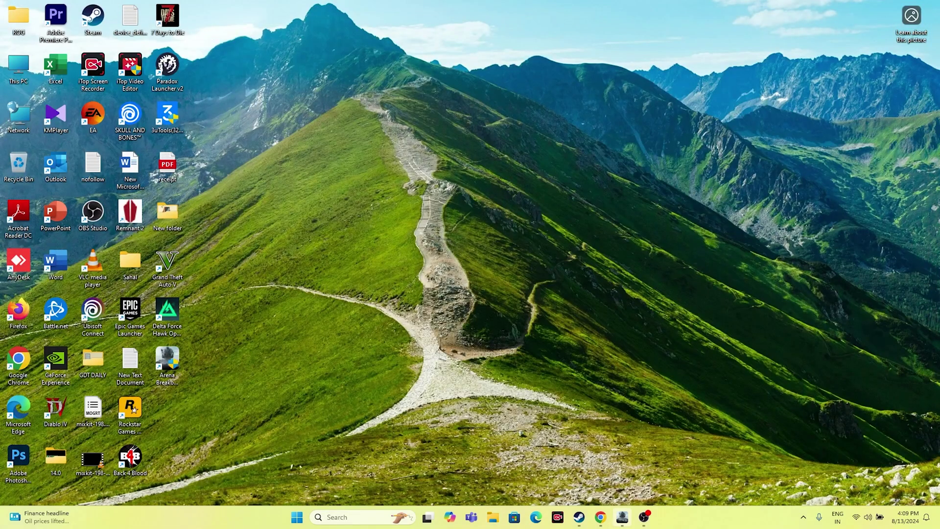
Open Control Panel and go to the apps allowed through Windows Defender Firewall under System and Security
click(622, 517)
click(362, 517)
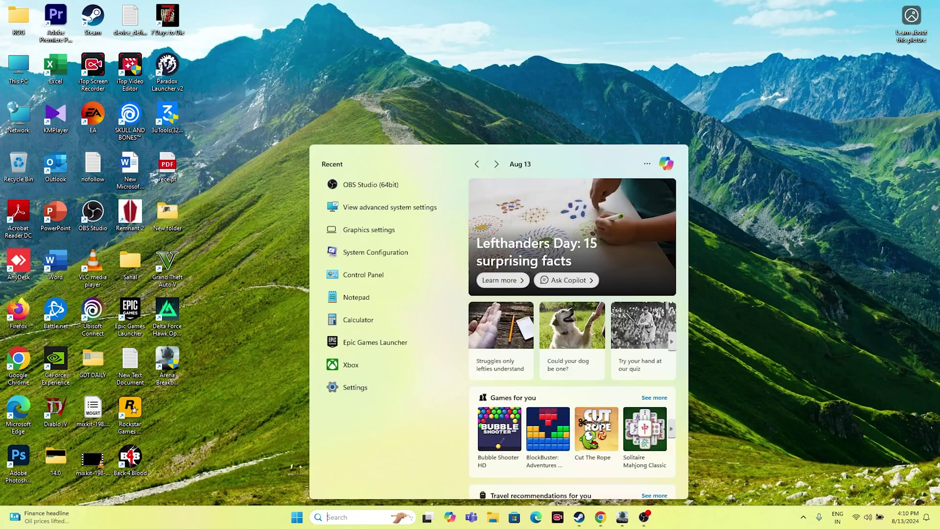
text(contro)
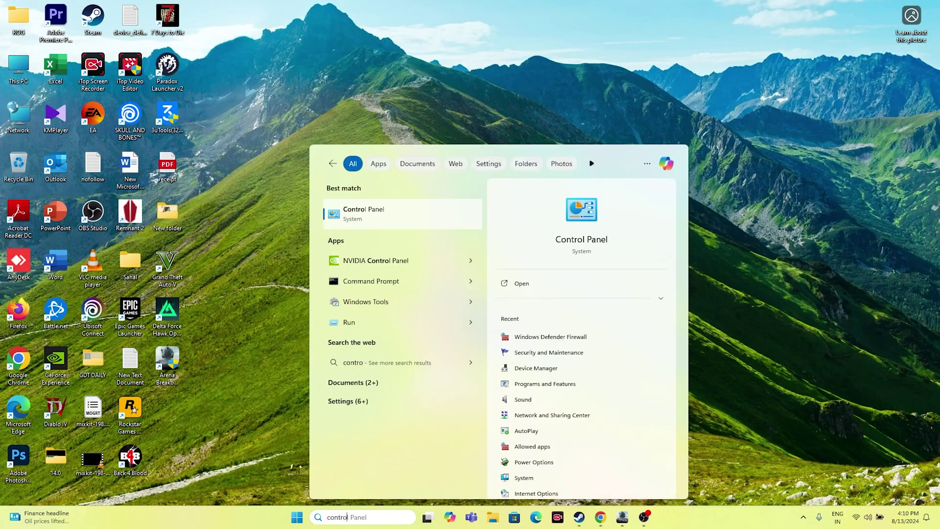
text(l)
key(Return)
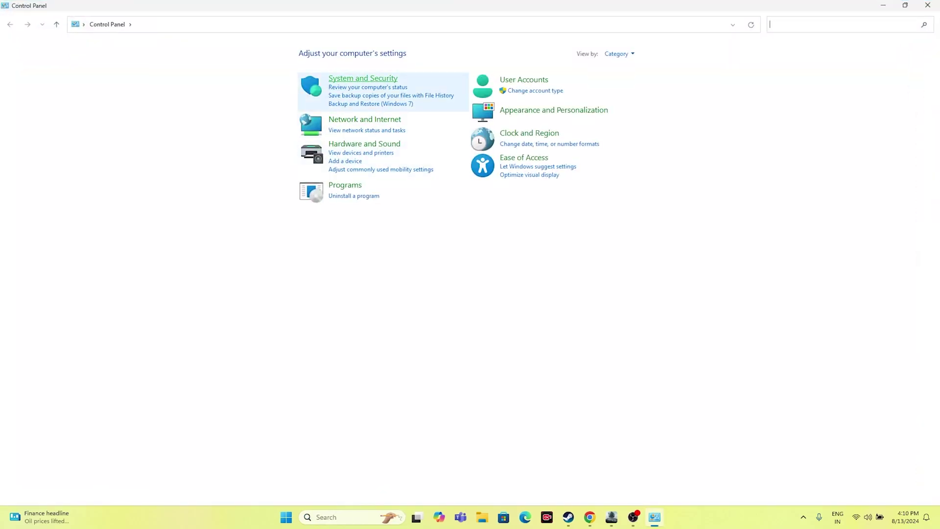
click(363, 78)
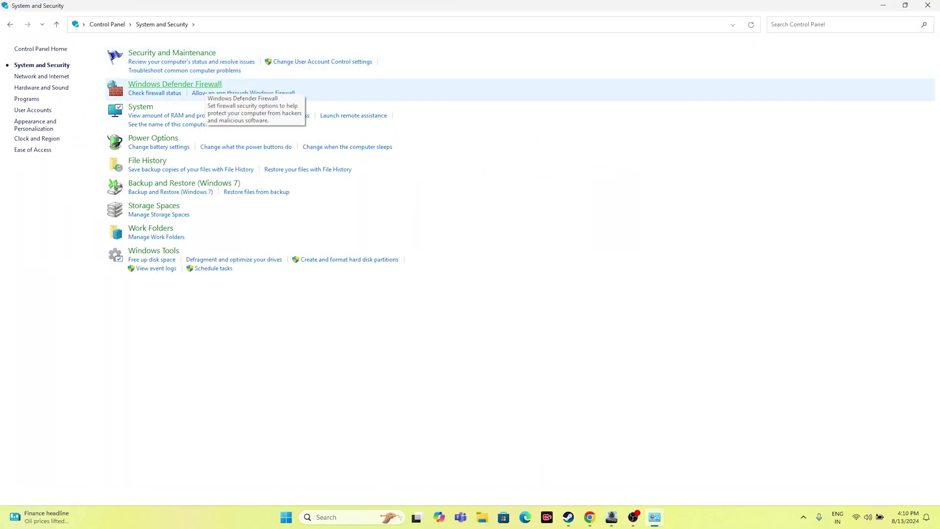
click(199, 84)
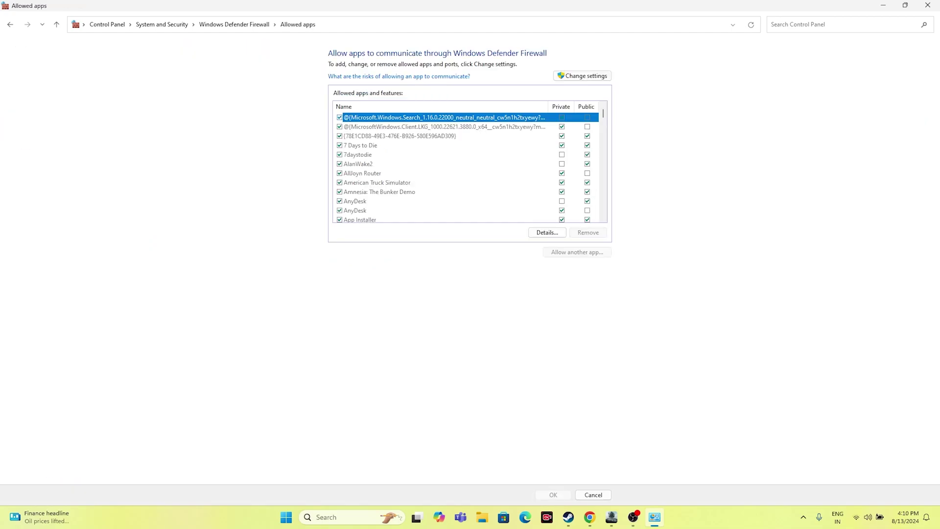
Look through the allowed apps and features list for an Arena Breakout Infinite entry
scroll(470, 167, down, 1)
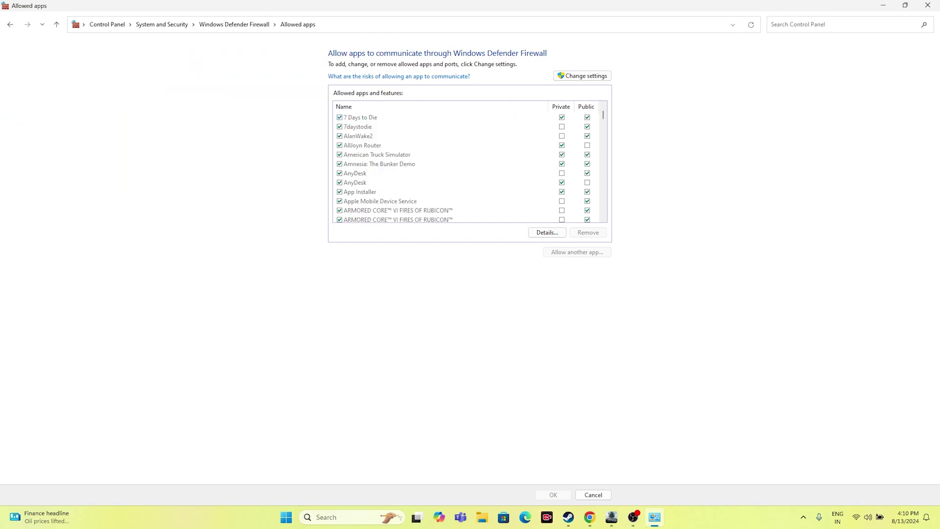
scroll(470, 167, down, 1)
scroll(470, 168, down, 2)
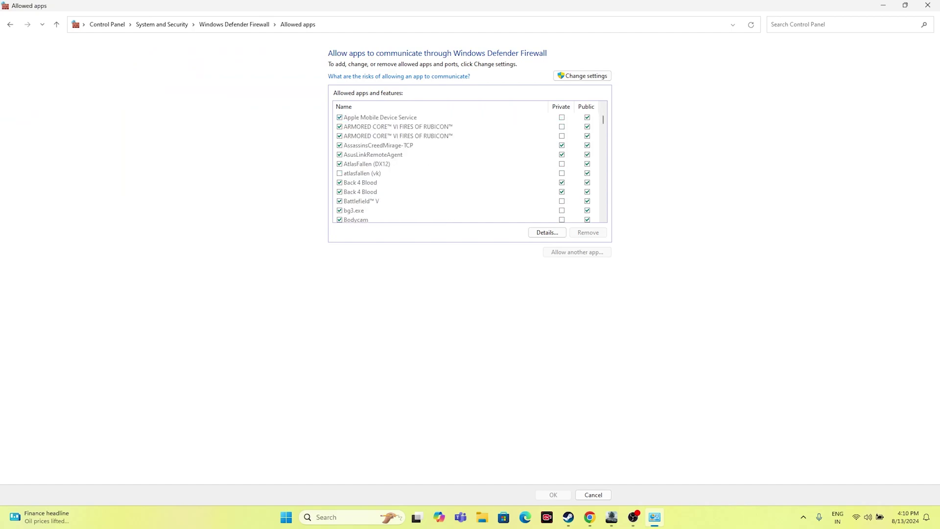
scroll(470, 168, down, 1)
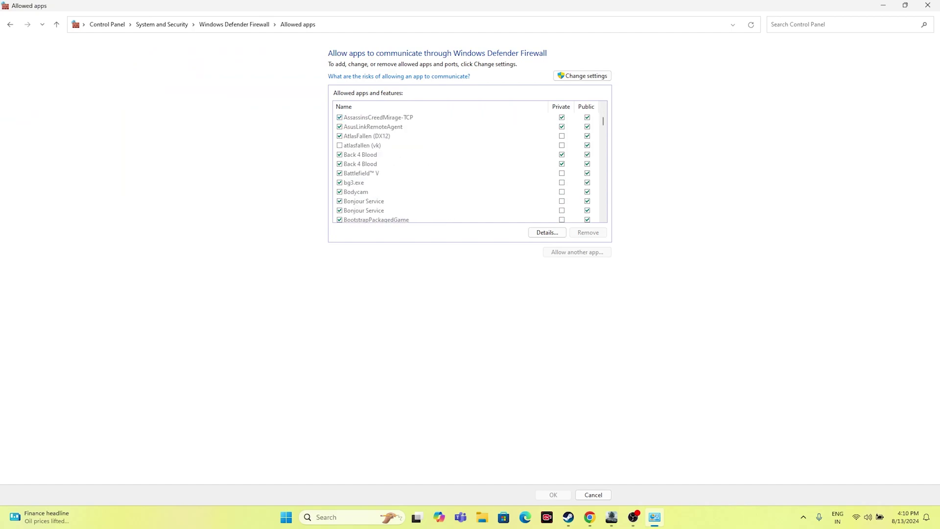
scroll(470, 168, up, 2)
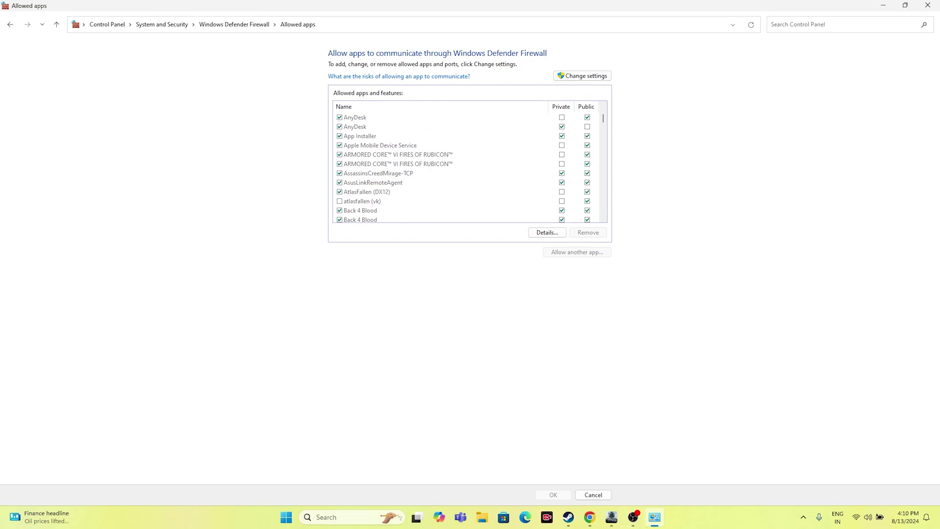
scroll(470, 167, up, 3)
click(440, 117)
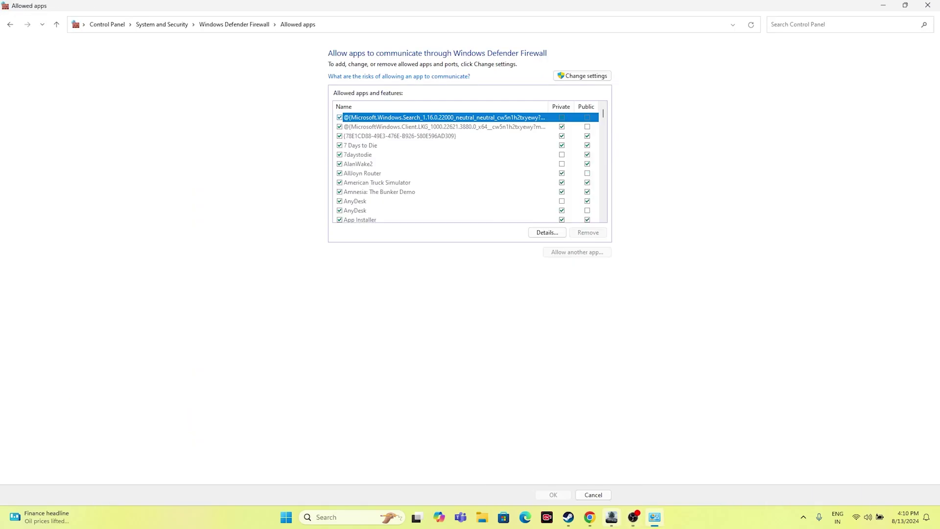
Switch to the Arena Breakout Infinite launcher and choose to open the installation directory in its game settings
click(611, 517)
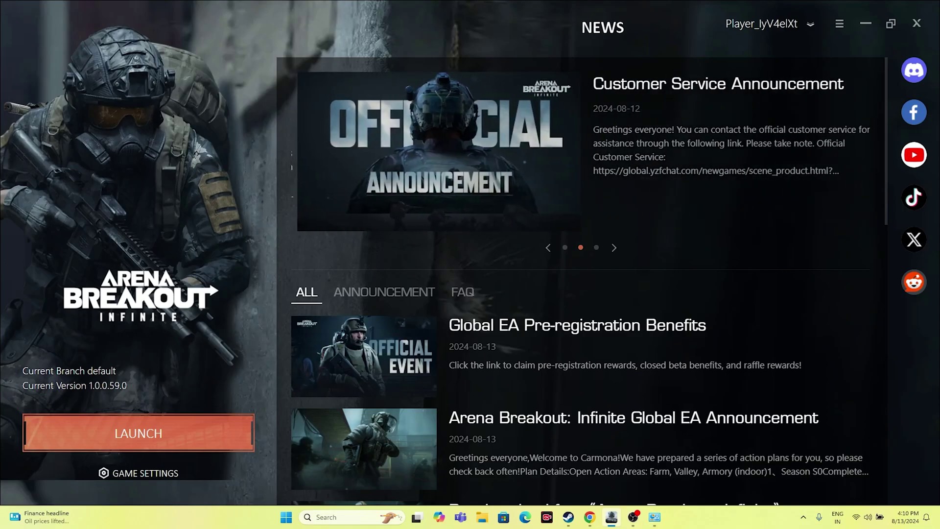
click(138, 473)
mouse_move(138, 445)
click(308, 424)
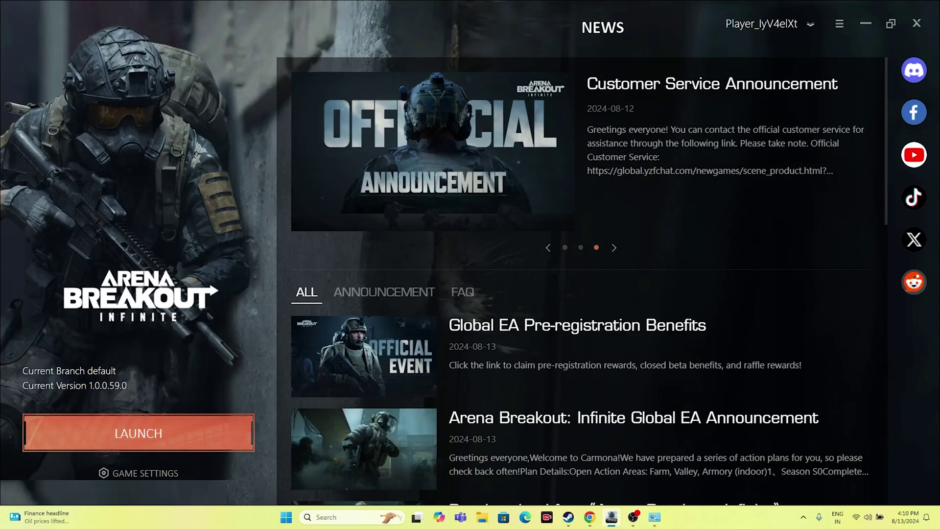
Minimize the launcher and check the firewall's allowed apps list for an Arena Breakout Infinite entry
click(866, 23)
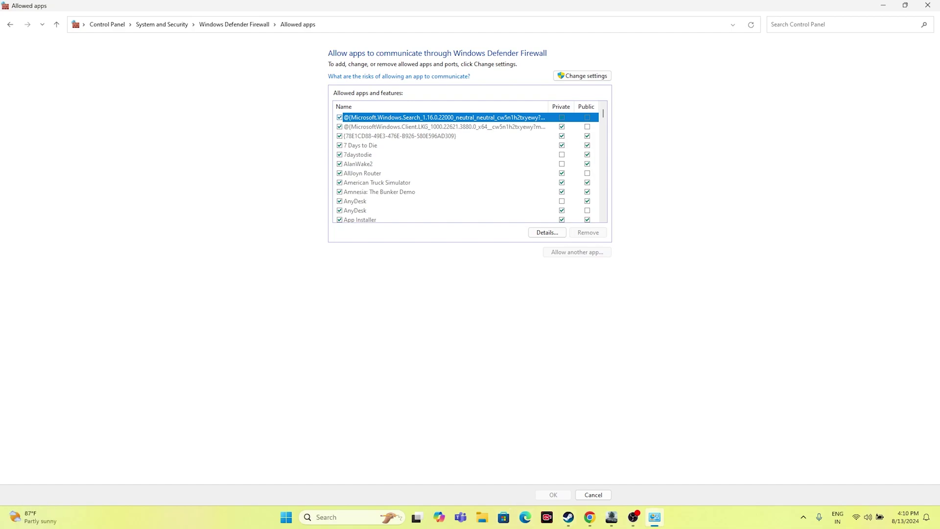
scroll(467, 167, down, 2)
scroll(467, 166, down, 2)
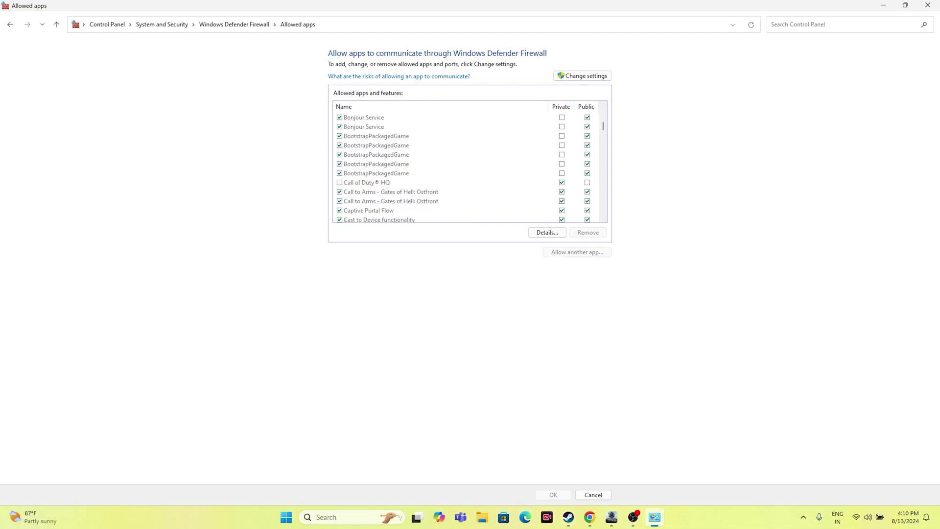
scroll(468, 167, up, 4)
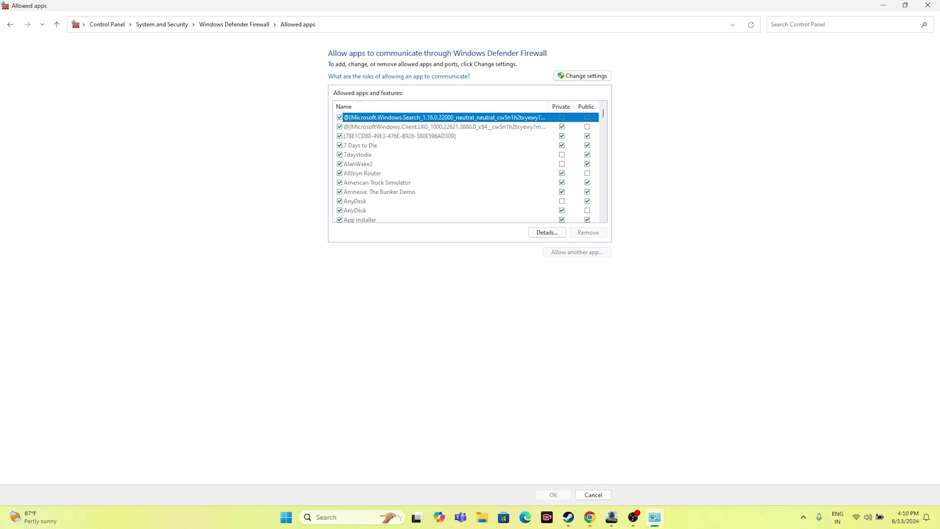
scroll(468, 166, down, 1)
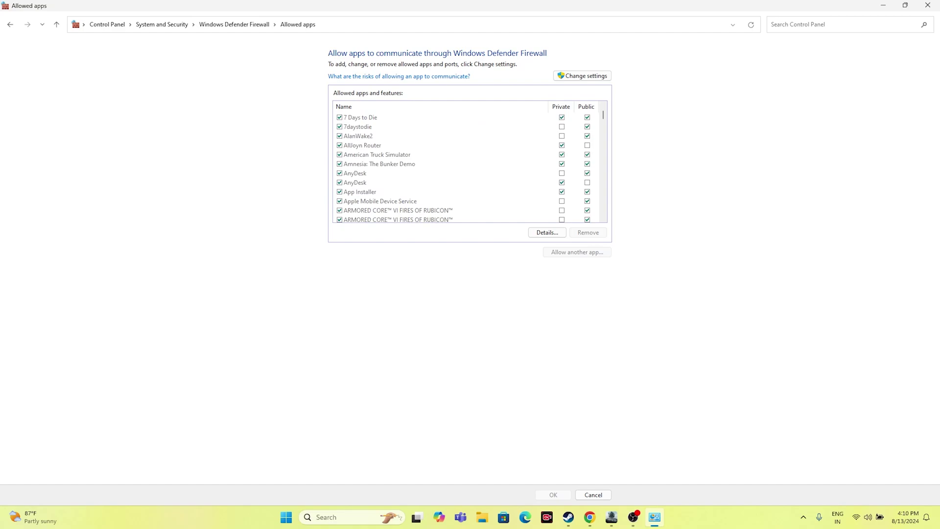
scroll(467, 167, up, 1)
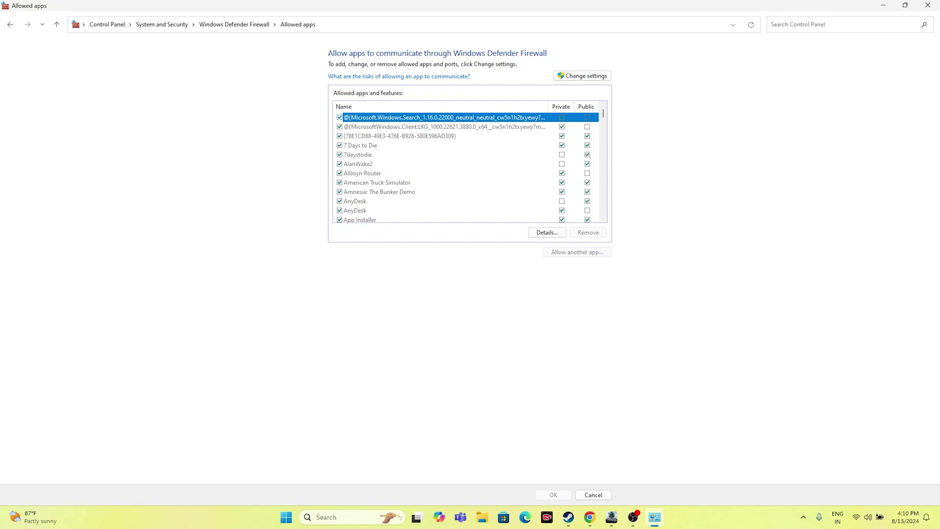
Enable changes to the allowed apps and open the file browser for adding another app
click(582, 75)
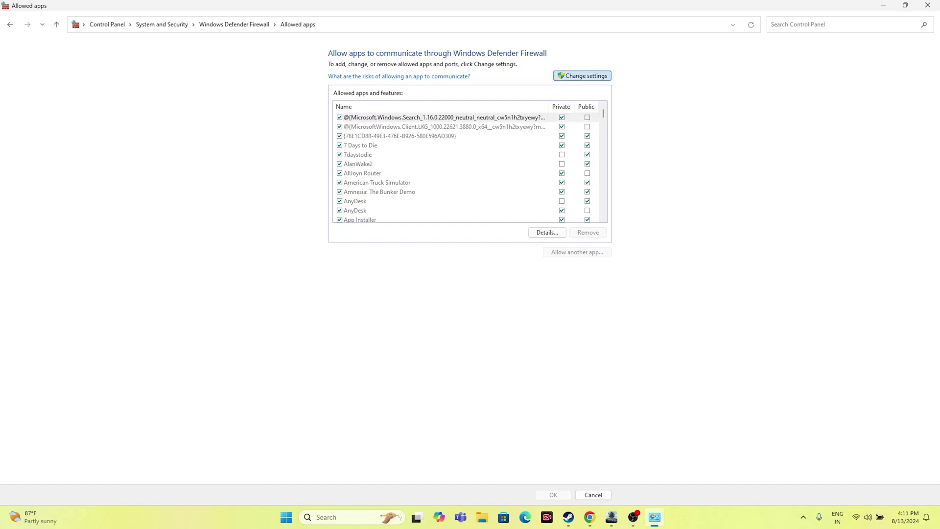
click(576, 252)
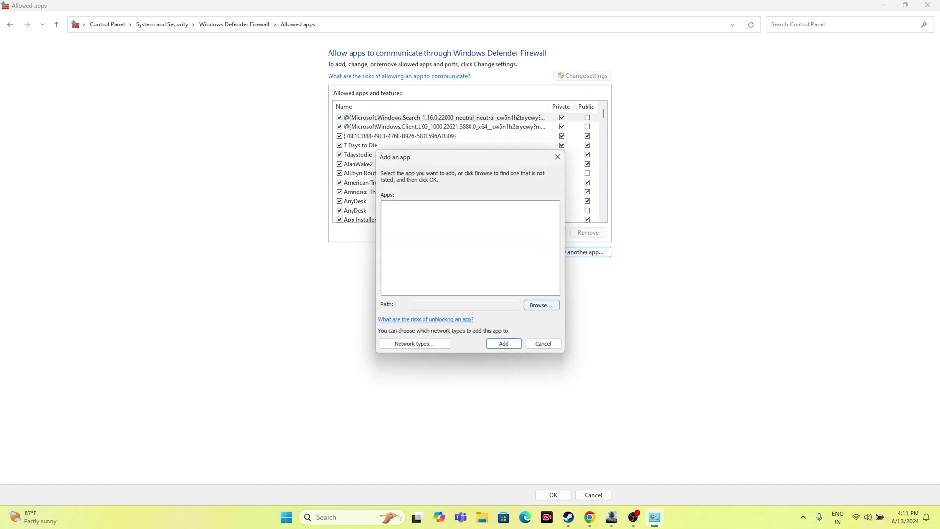
click(541, 304)
scroll(448, 380, down, 2)
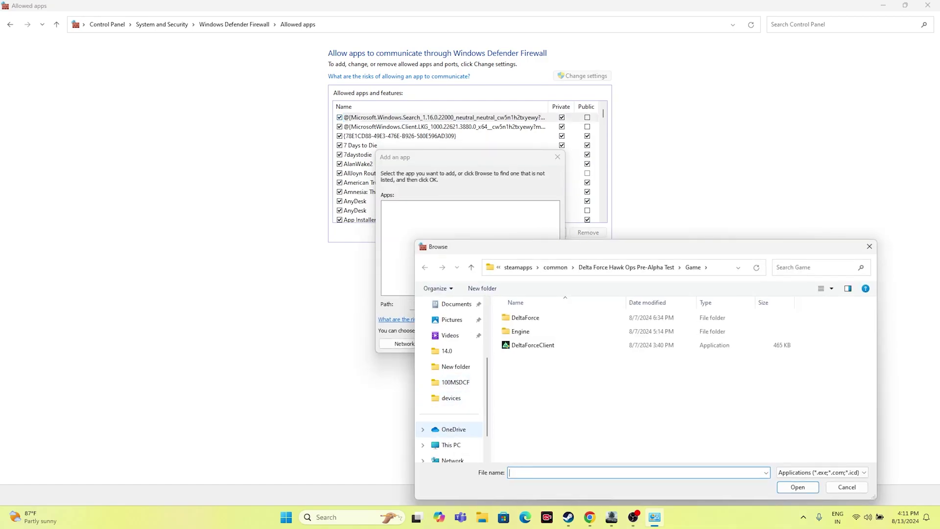
click(450, 445)
double_click(546, 323)
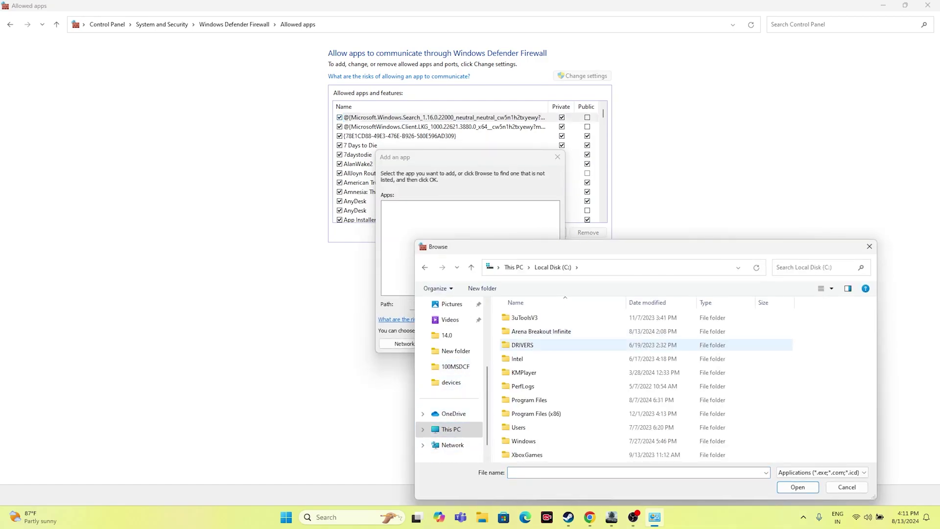
double_click(531, 413)
scroll(539, 387, down, 5)
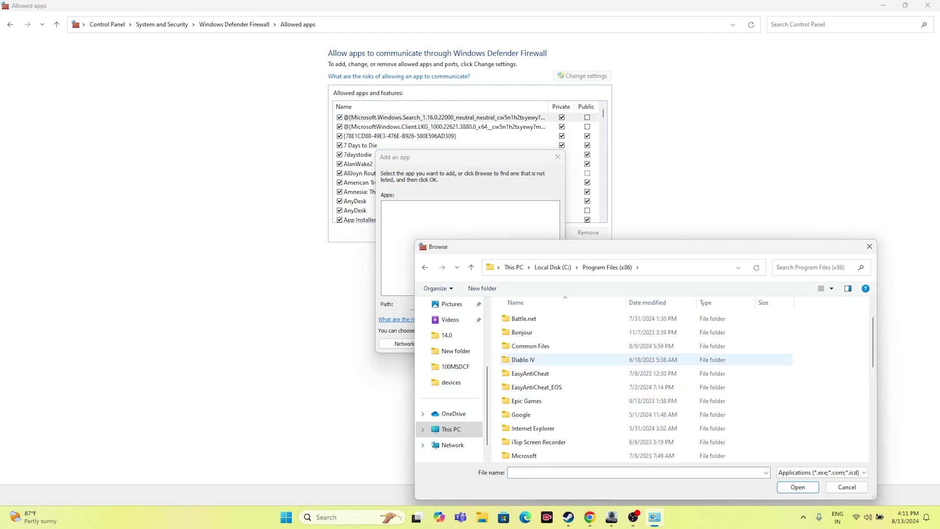
double_click(520, 414)
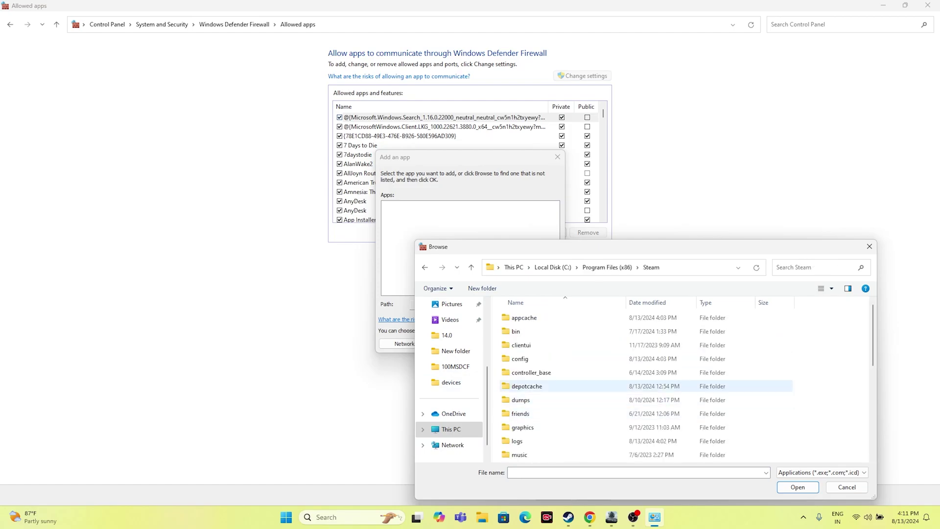
scroll(538, 372, down, 3)
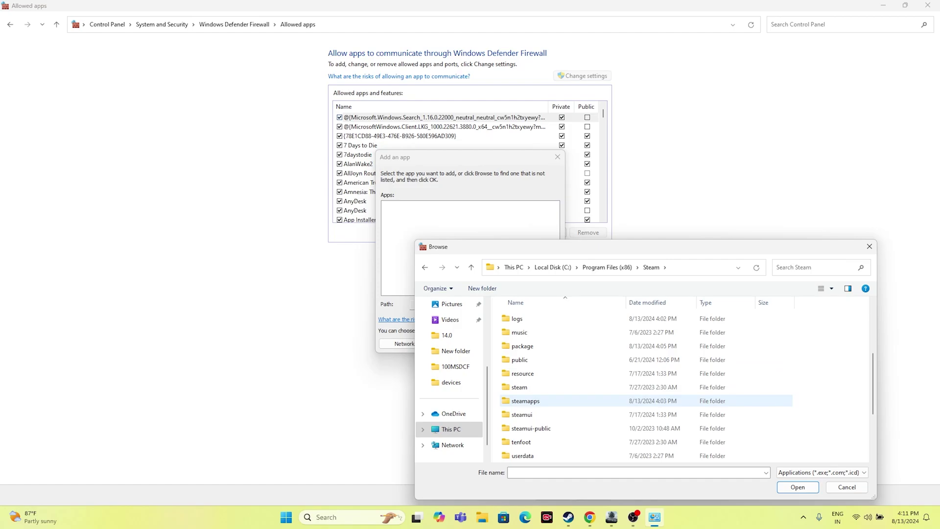
double_click(525, 401)
double_click(524, 318)
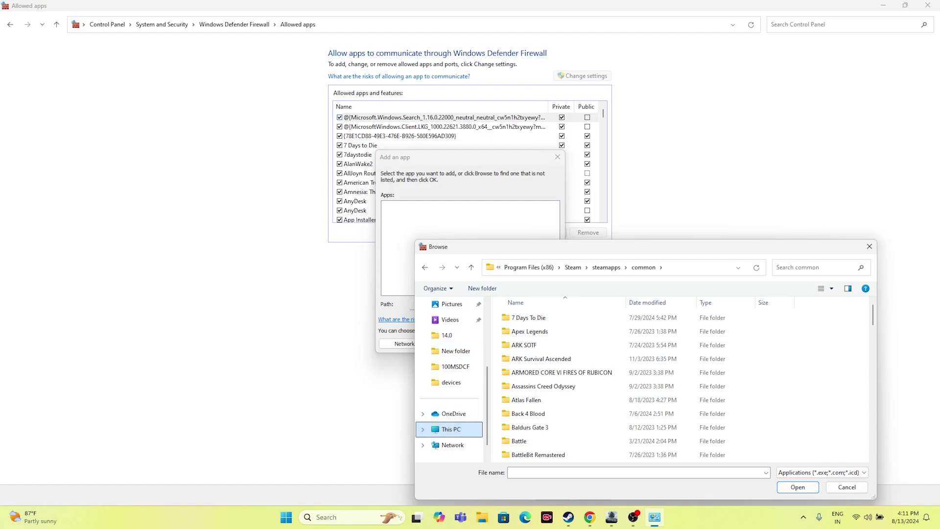
Add arena_breakout_infinite_launcher from the launcher folder of C:\Arena Breakout Infinite, allow it on private networks too, and close the allowed apps window
click(450, 429)
double_click(539, 327)
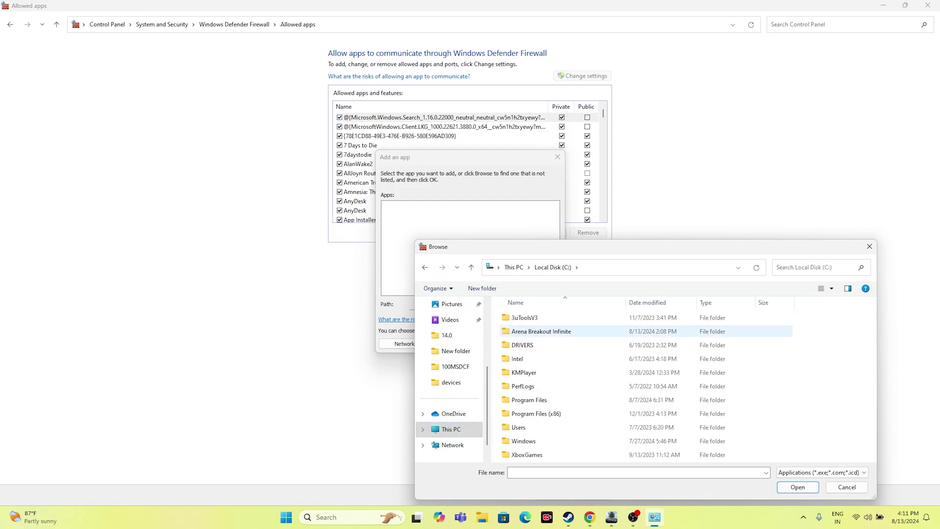
double_click(538, 331)
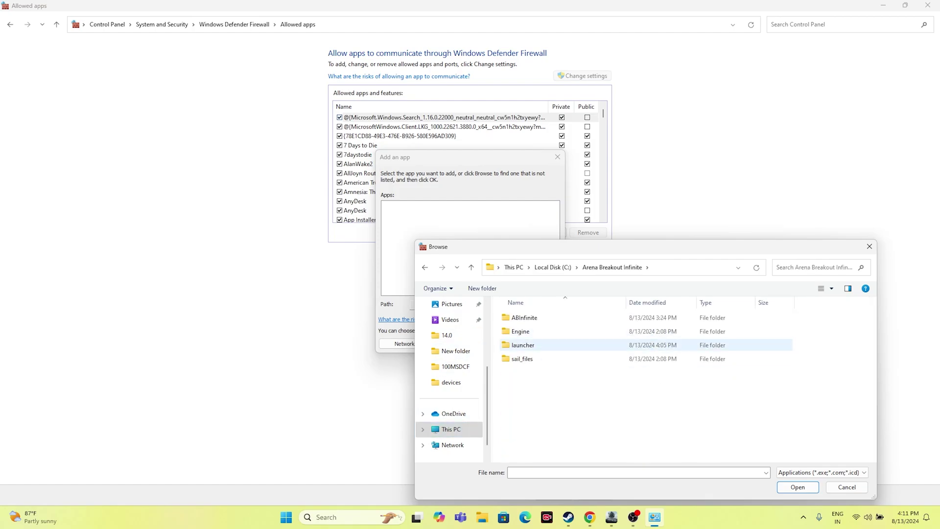
double_click(539, 344)
scroll(538, 387, down, 2)
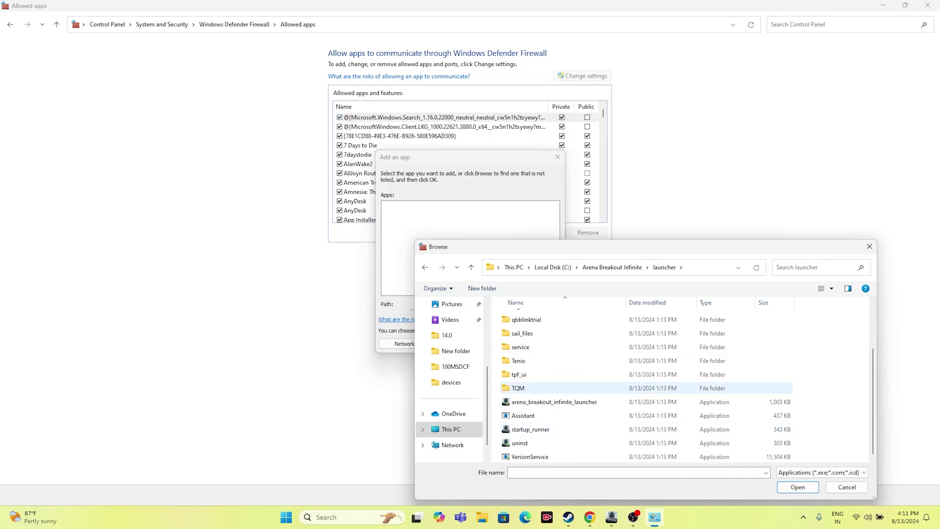
click(553, 401)
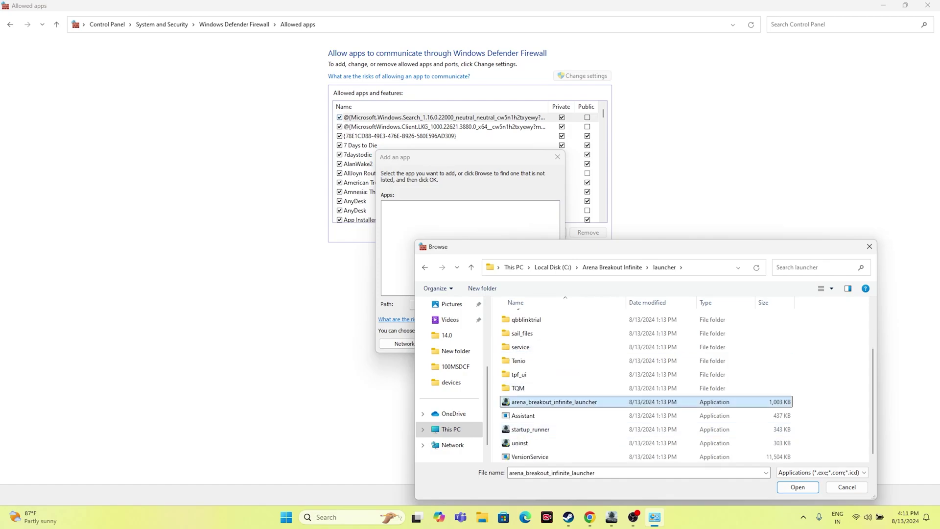
click(797, 486)
click(503, 344)
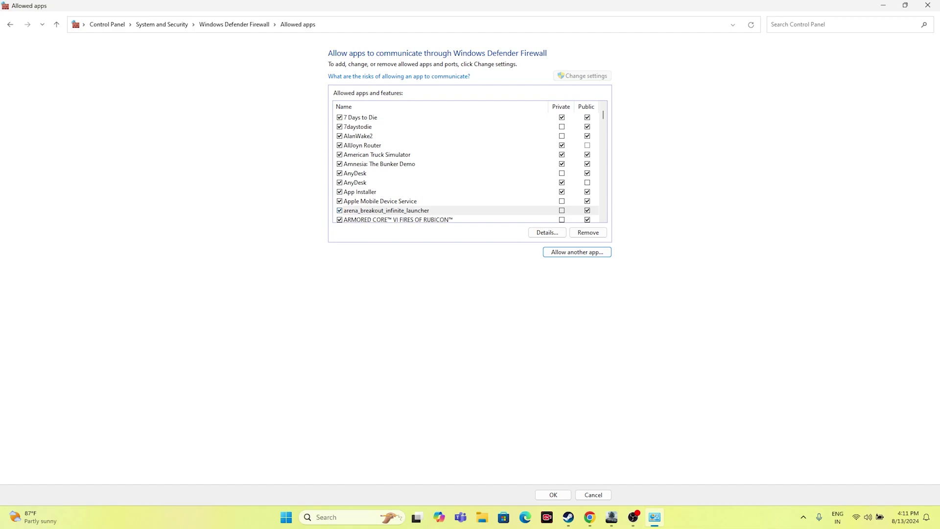
click(561, 210)
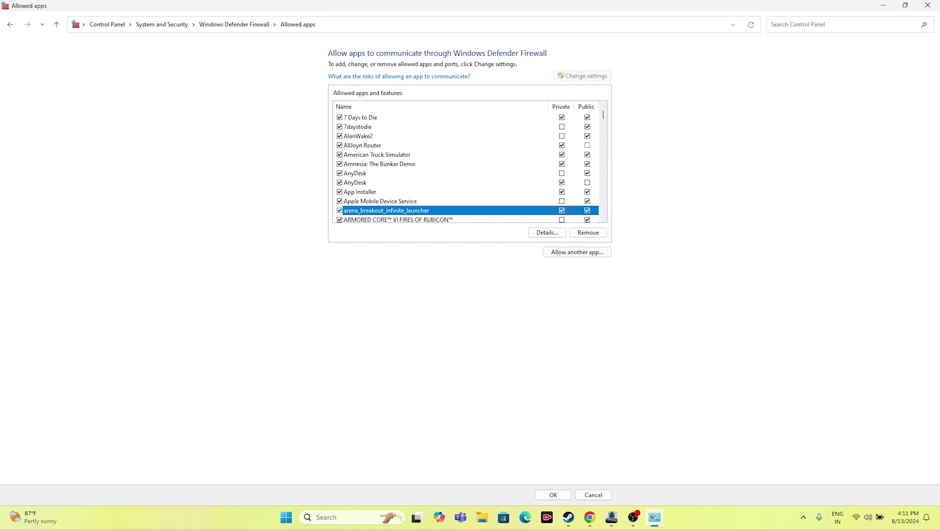
click(928, 4)
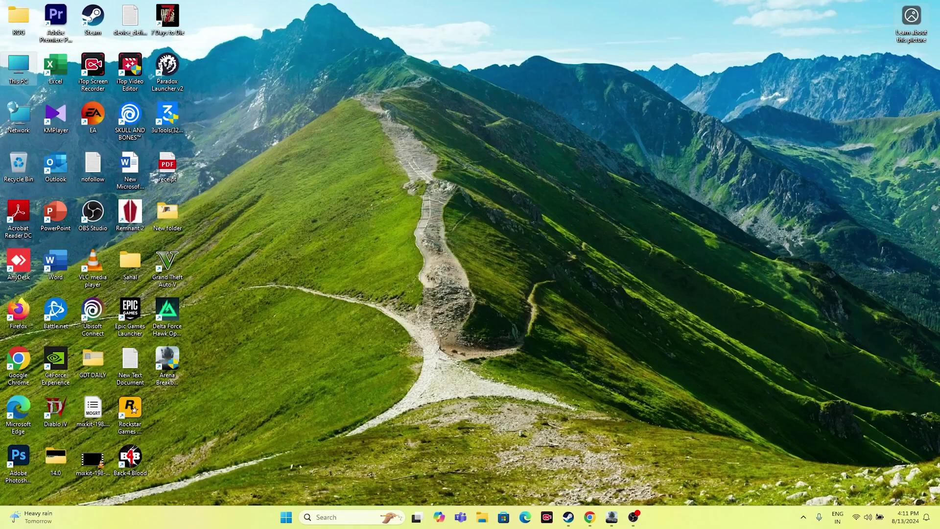
Switch to the Arena Breakout Infinite launcher, leaving Steam minimized
click(579, 517)
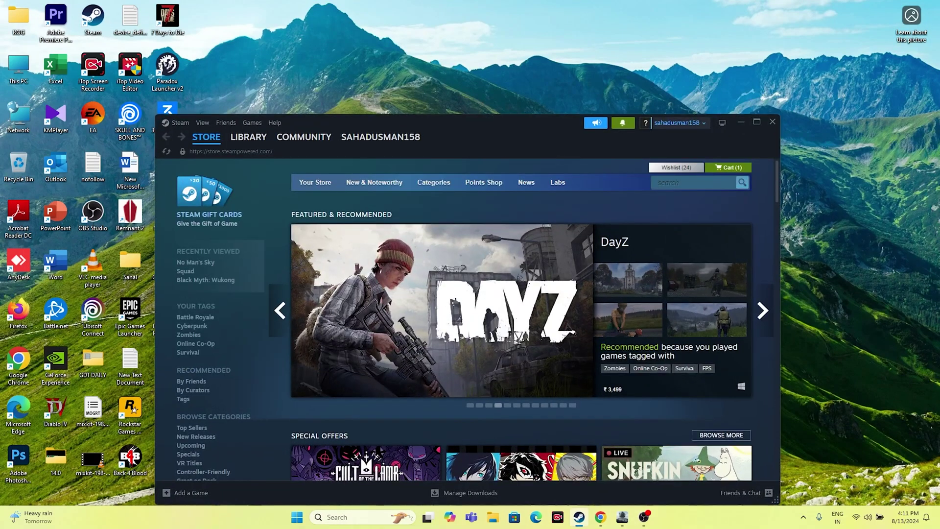
click(741, 122)
click(621, 516)
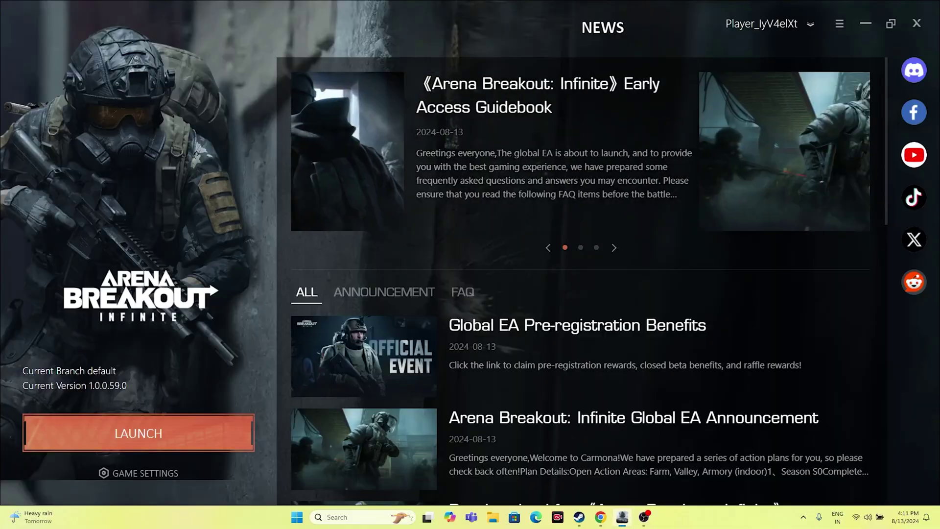
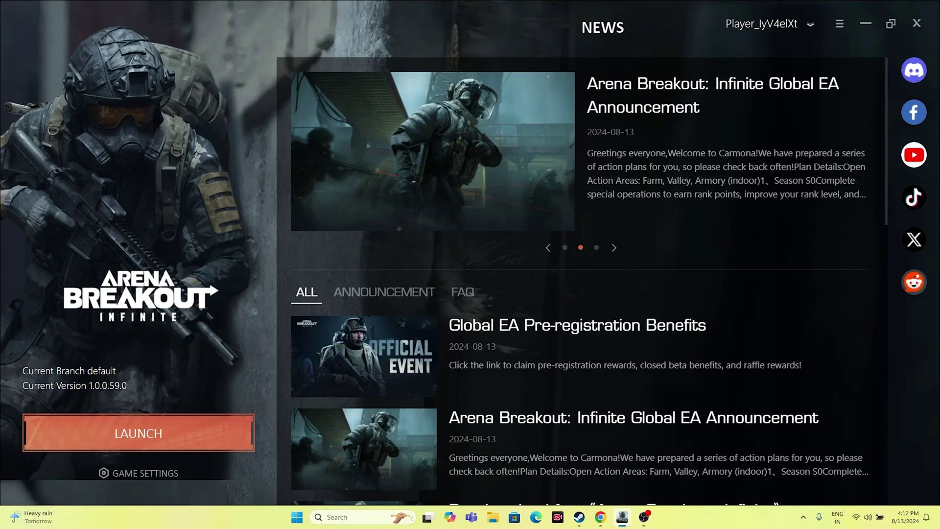
Minimize the launcher and open the list of services in System Configuration
click(865, 23)
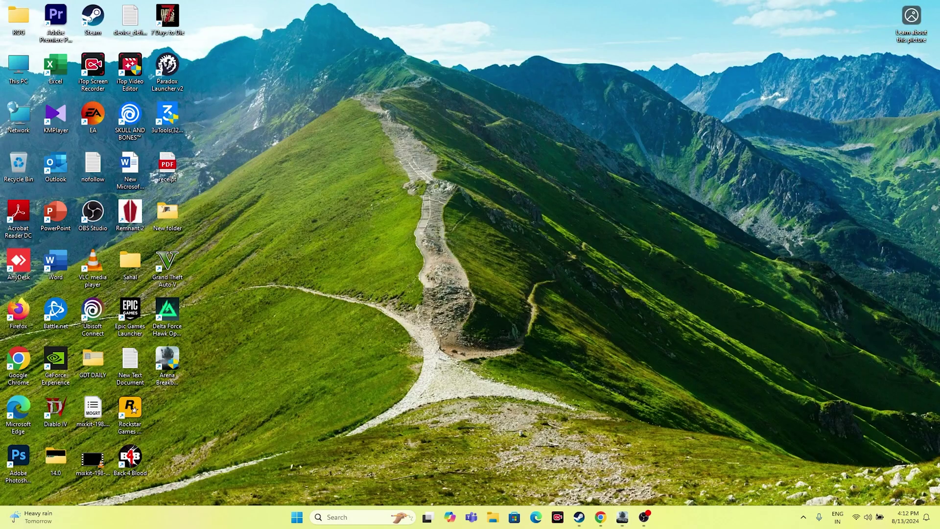
click(362, 517)
text(syste)
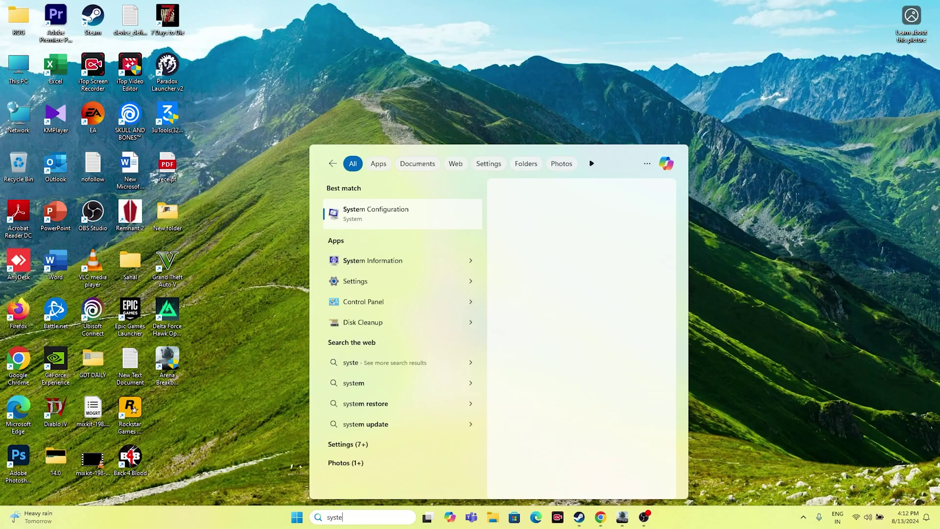
key(Return)
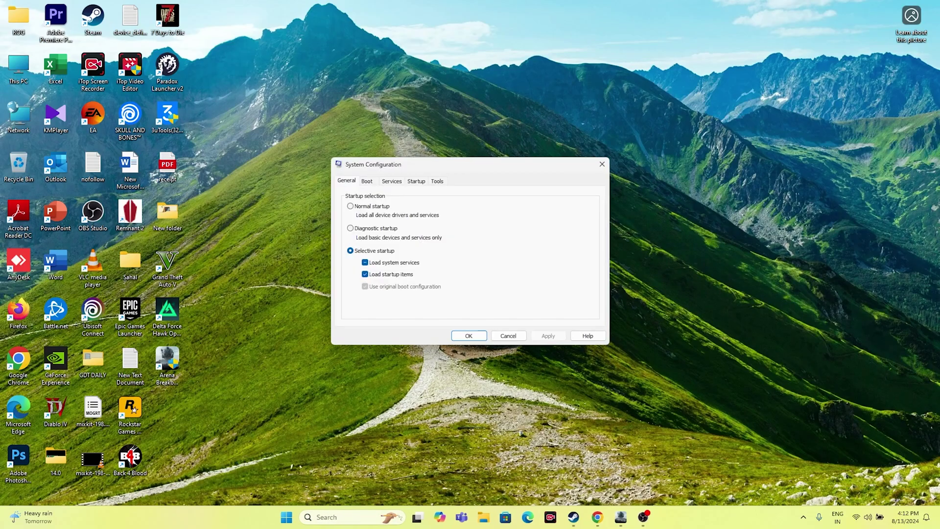
click(391, 181)
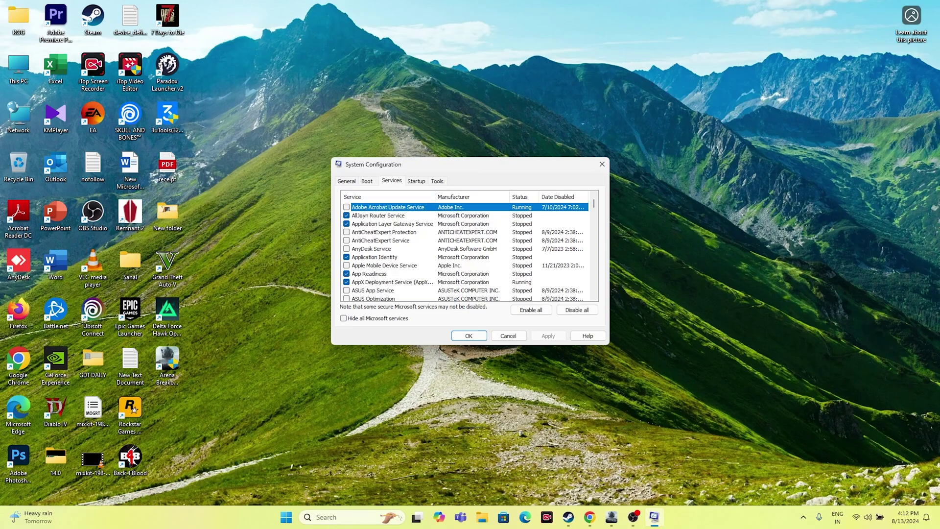
Disable all services and hide the Microsoft ones, applying the changes without restarting the computer
click(577, 310)
click(343, 317)
click(548, 335)
click(468, 335)
key(Return)
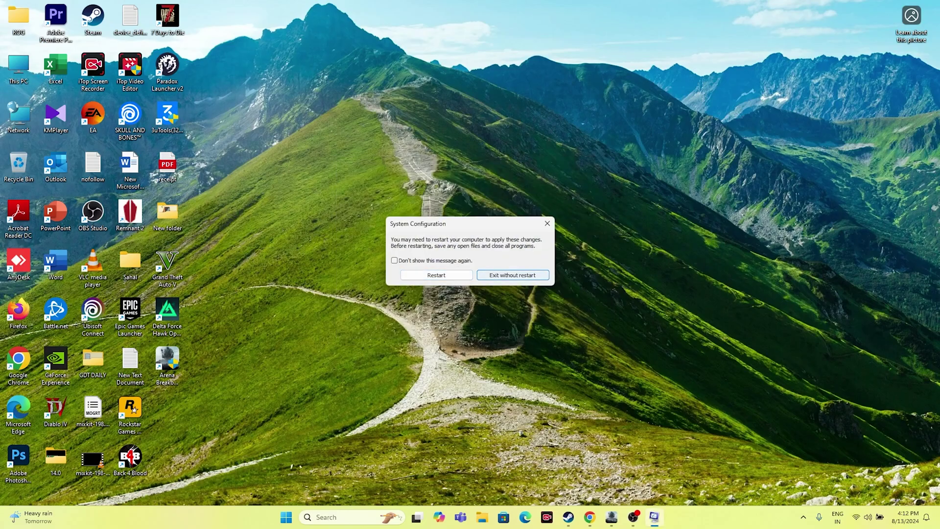
key(shift+Tab)
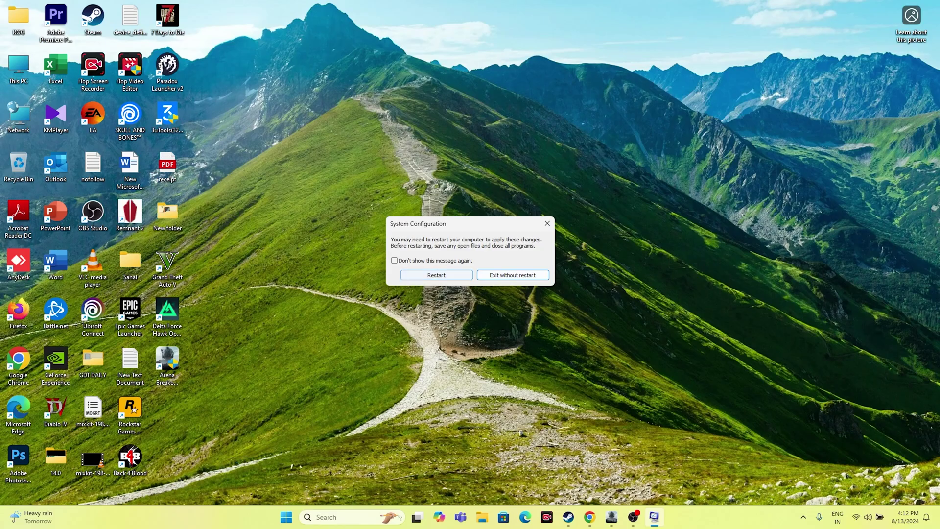
click(546, 223)
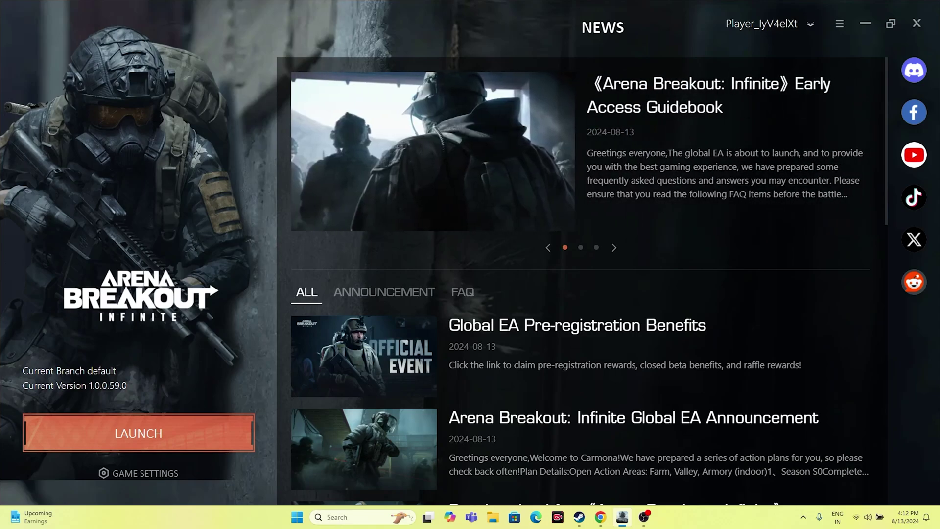
Examine the running apps and background processes in a maximized Task Manager, and return to the Arena Breakout Infinite launcher
click(865, 23)
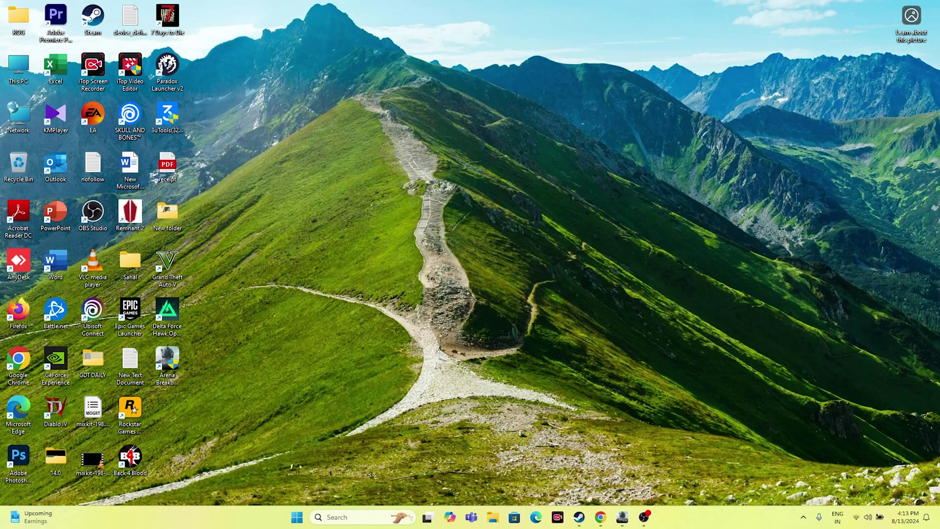
key(super+x)
key(t)
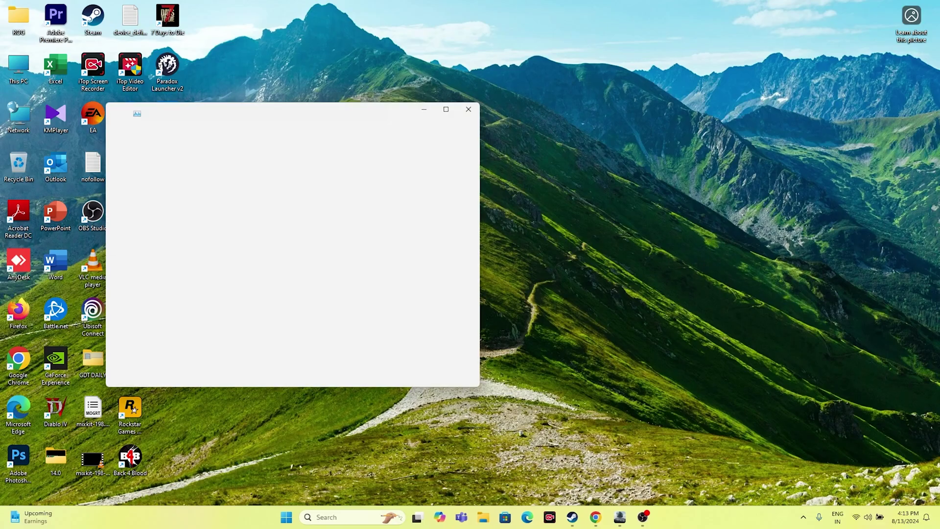
click(445, 109)
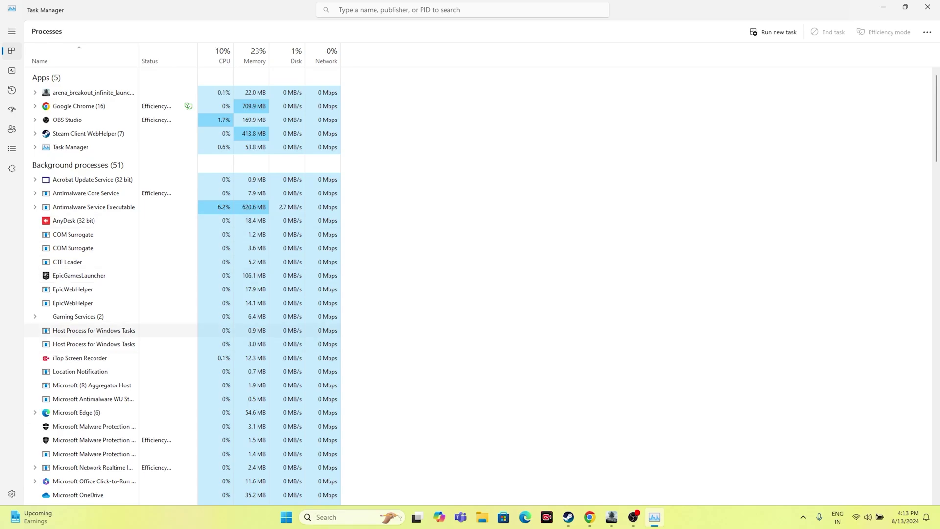
click(927, 7)
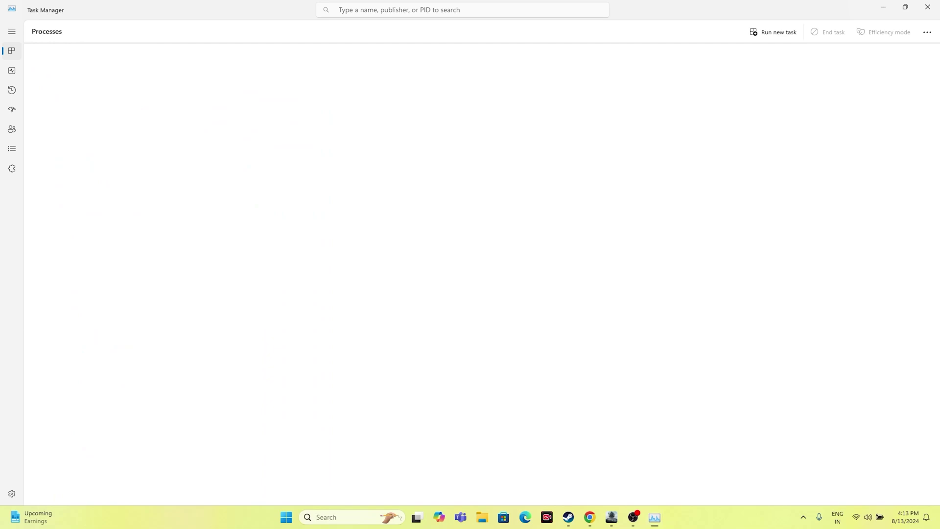
click(623, 517)
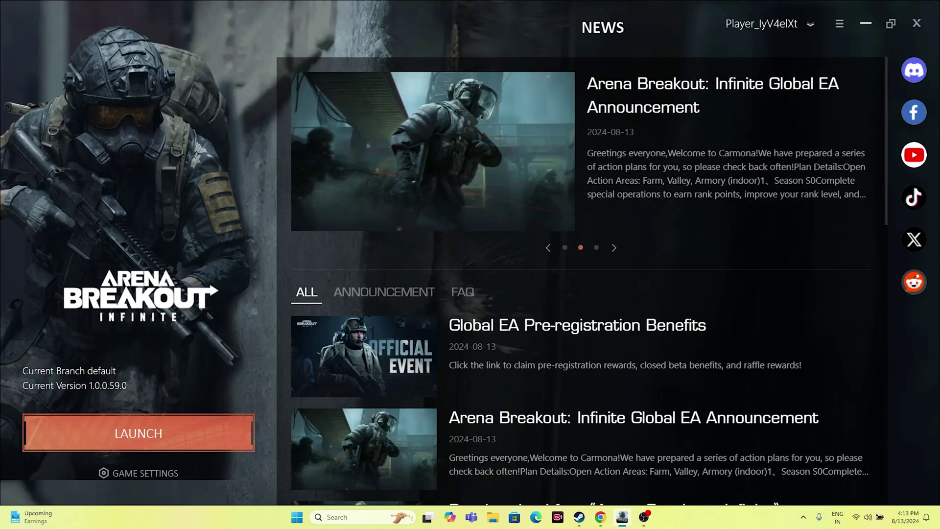
Show the desktop and open the launcher folder inside C:\Arena Breakout Infinite in File Explorer
key(super+d)
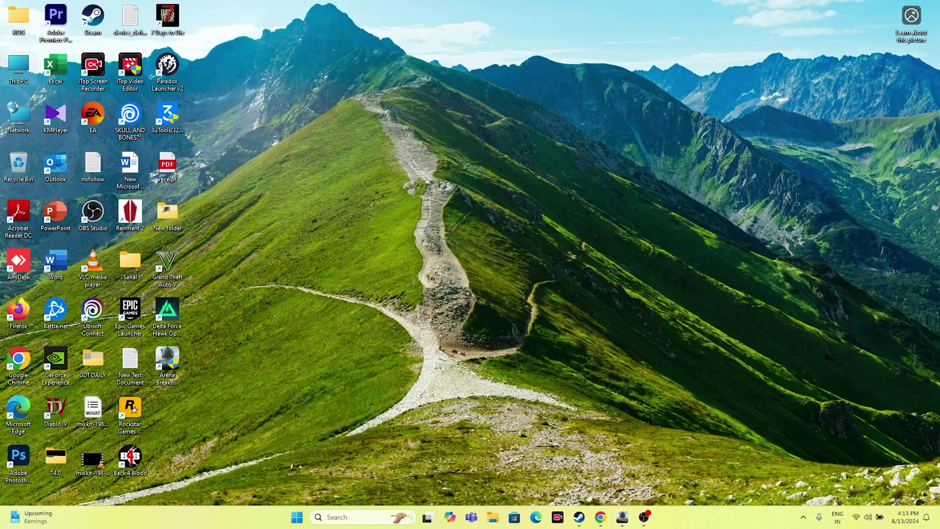
key(super+e)
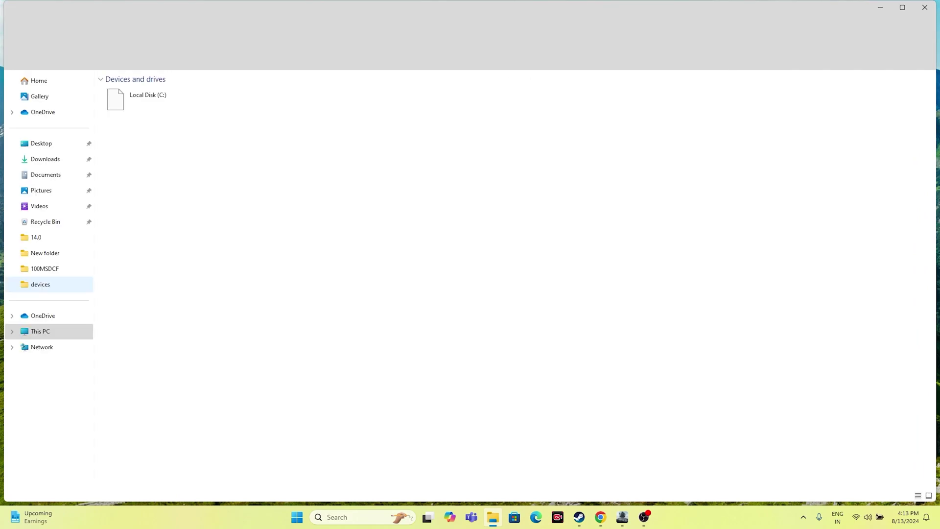
double_click(162, 99)
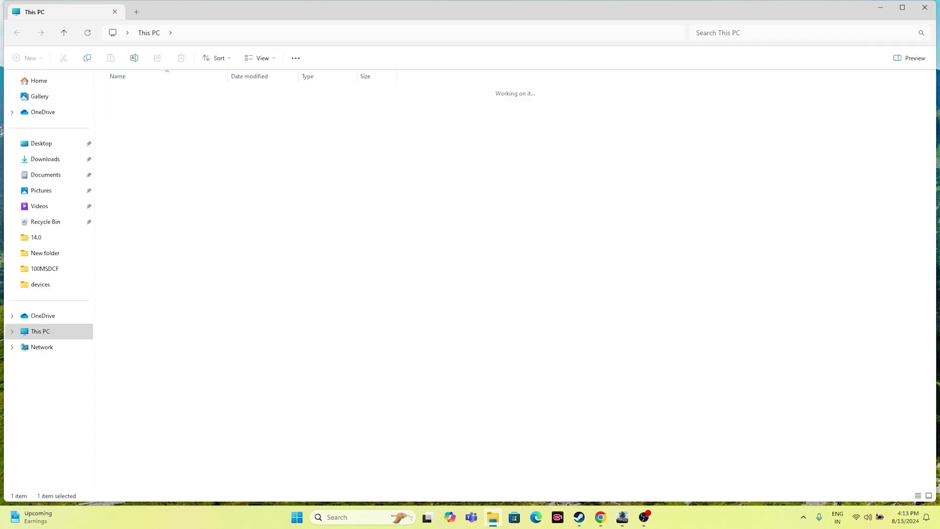
double_click(143, 105)
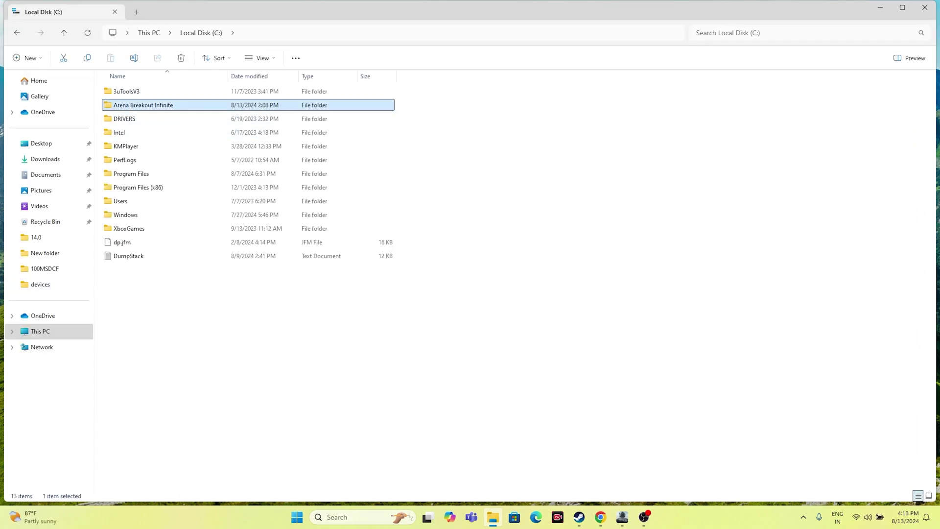
double_click(127, 119)
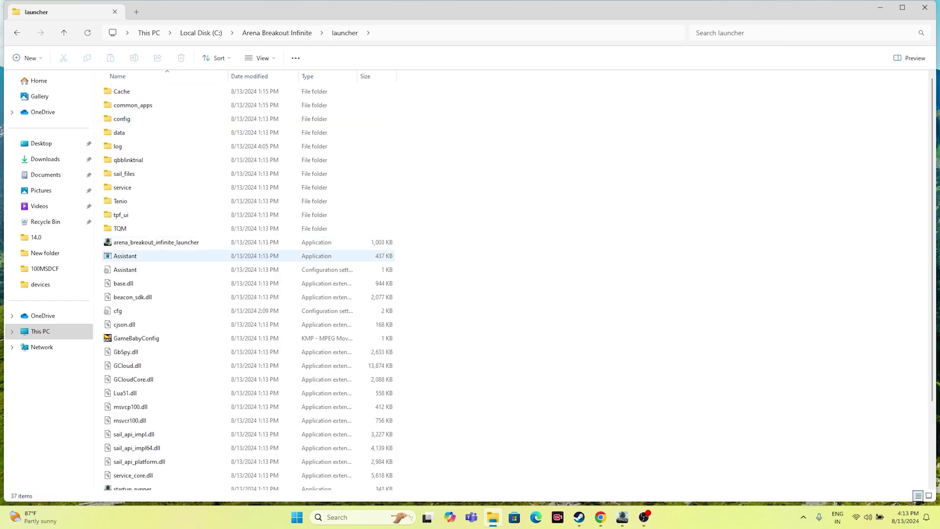
Open the compatibility settings in the properties of the arena_breakout_infinite_launcher application
click(157, 241)
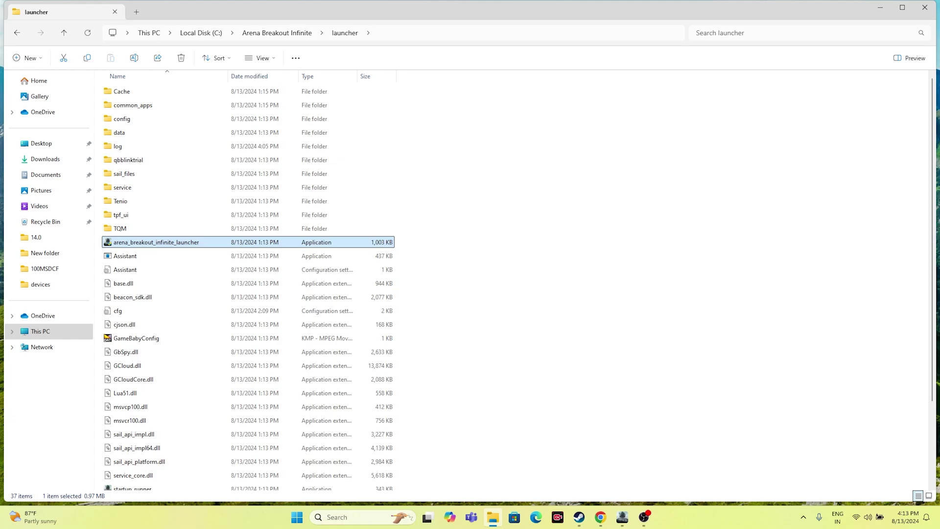
right_click(204, 242)
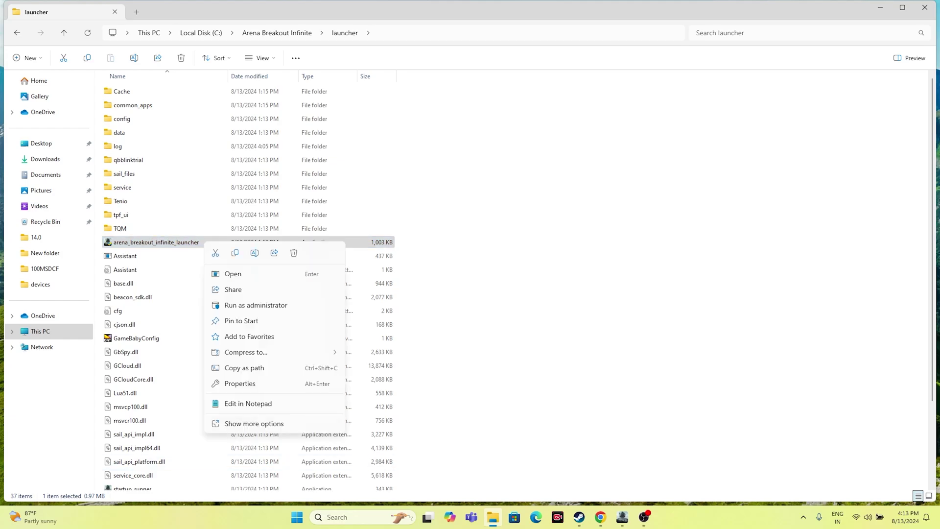
click(254, 423)
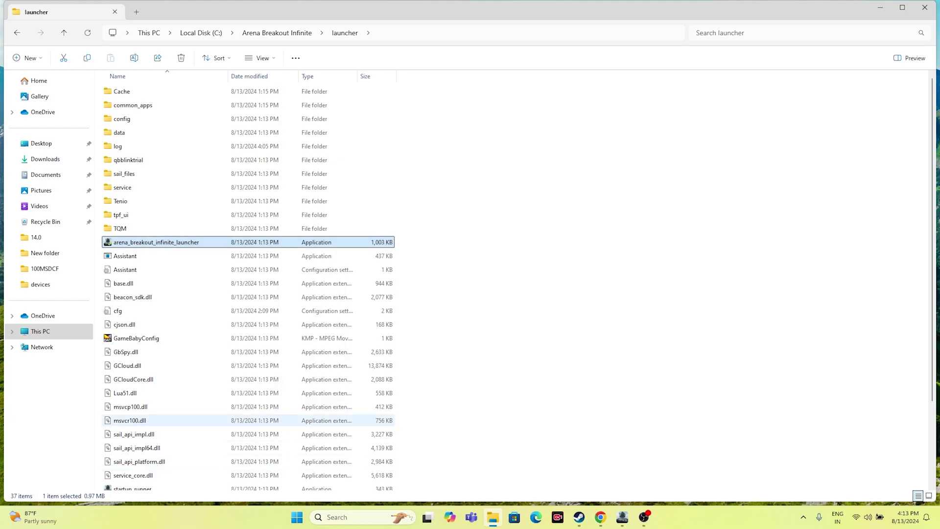
right_click(204, 242)
click(230, 478)
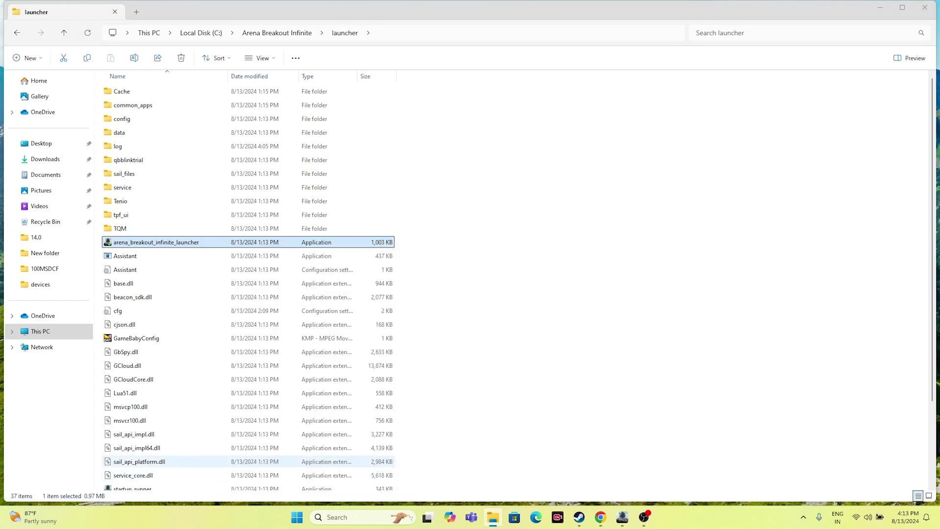
click(294, 255)
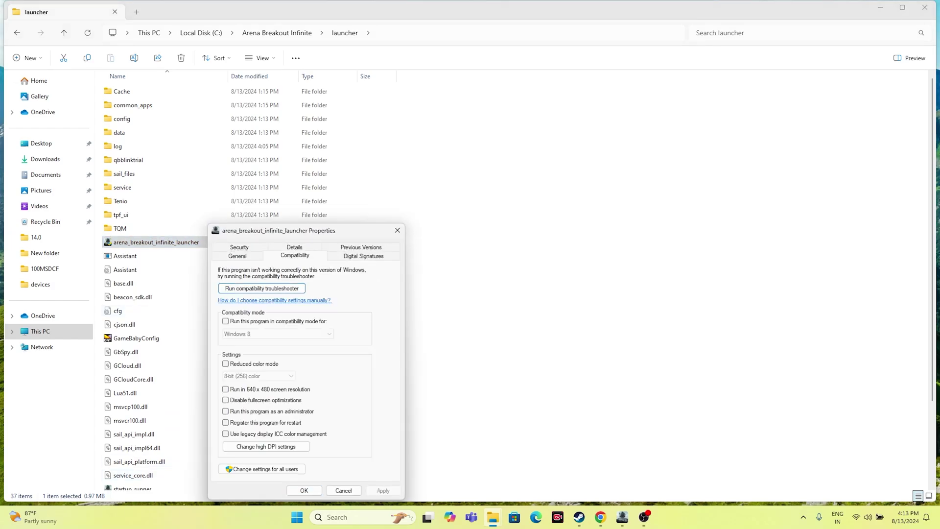
Set the launcher to run in Windows 8 compatibility mode and as an administrator, apply the changes, and close the folder window
click(225, 321)
click(277, 334)
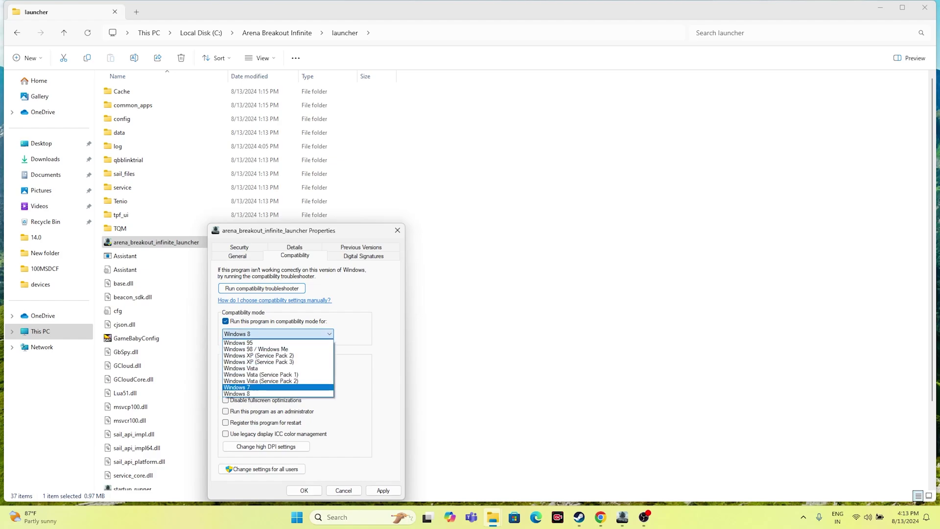
click(277, 388)
click(278, 333)
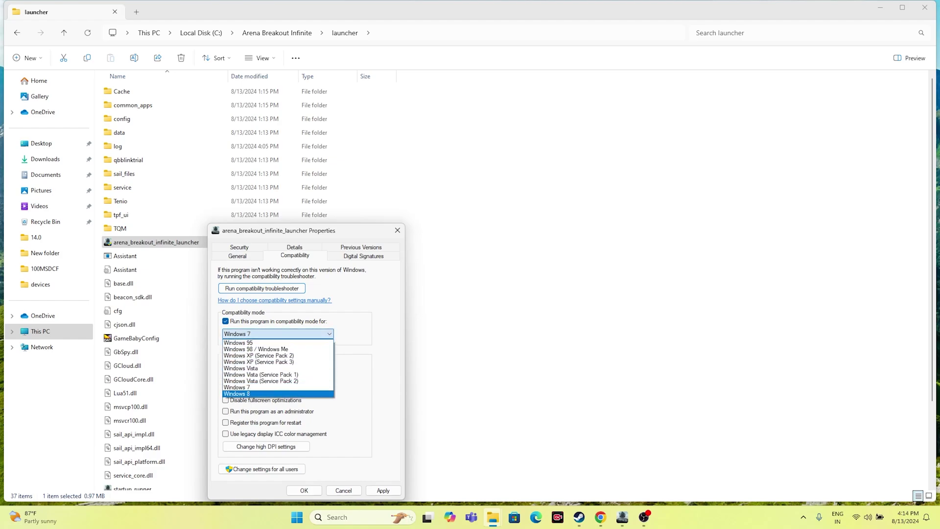
click(255, 394)
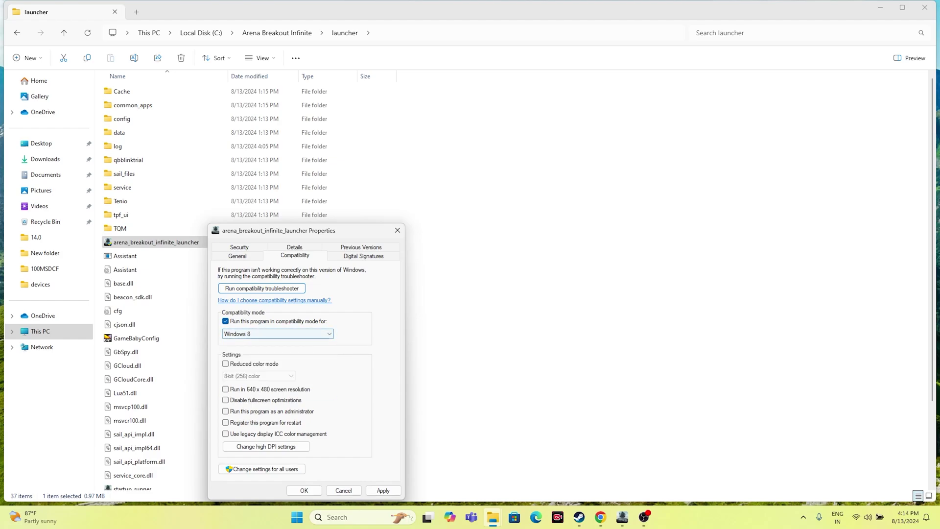
click(225, 411)
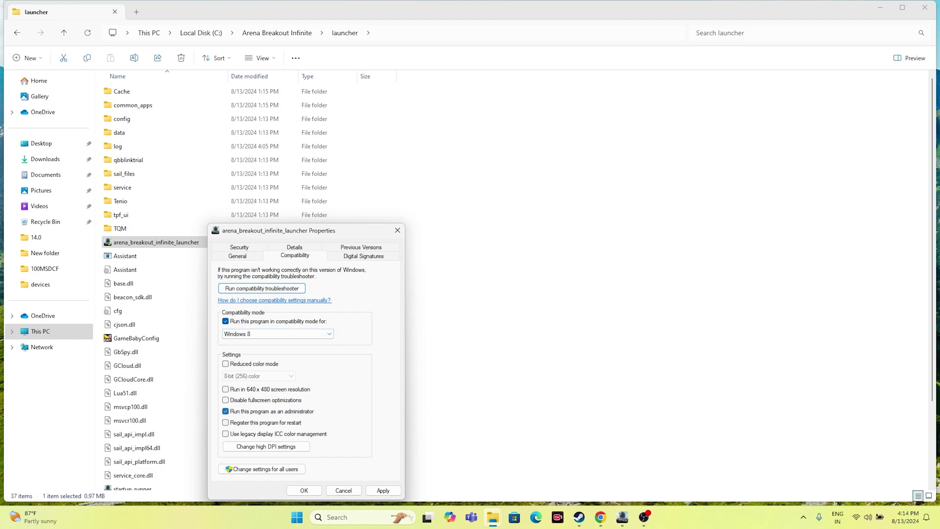
click(382, 490)
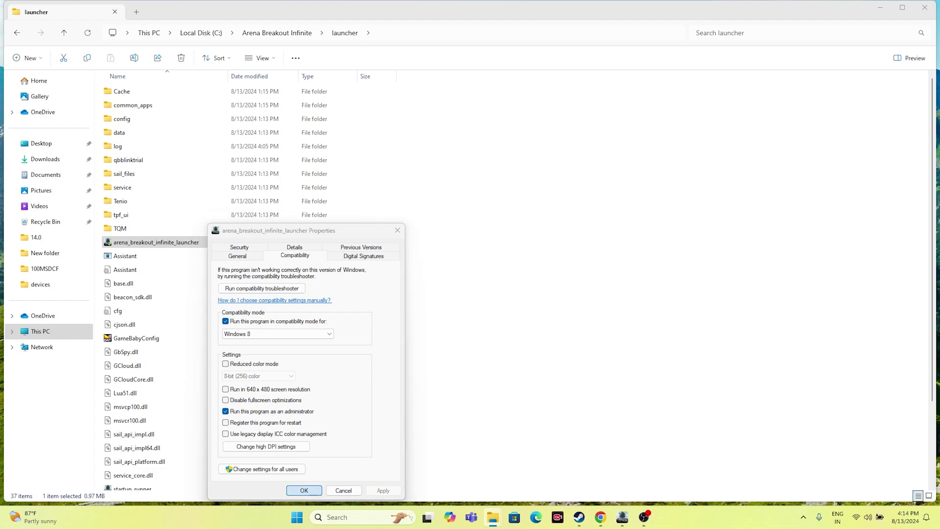
key(Return)
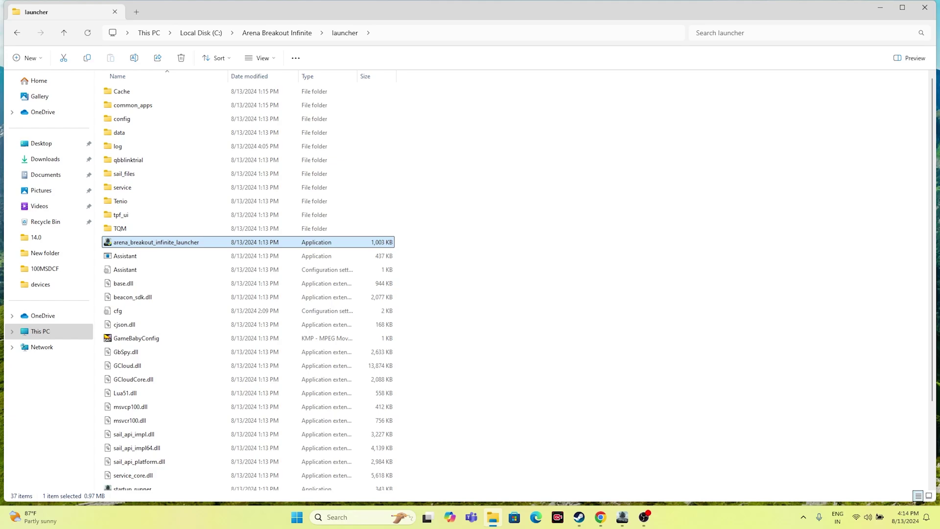
click(924, 8)
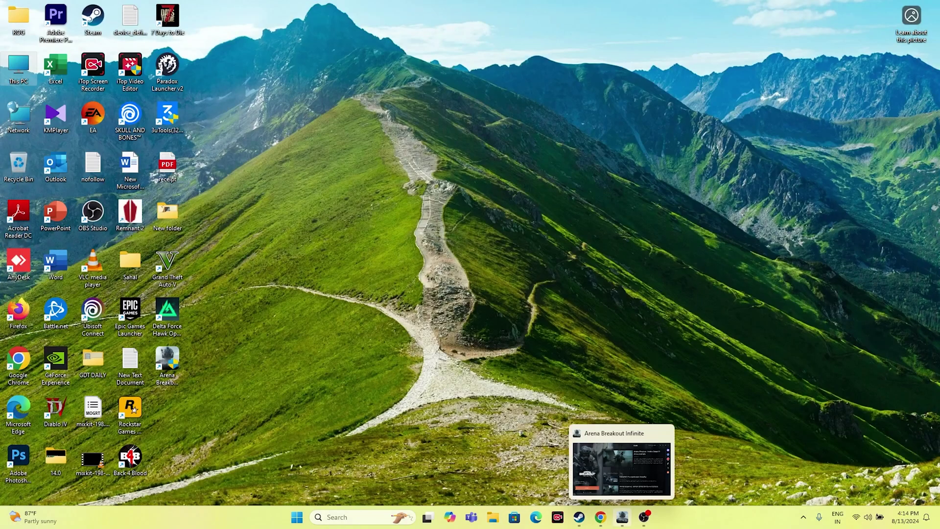
Bring up the Arena Breakout Infinite launcher, minimize it, and open the Windows Graphics settings
click(622, 516)
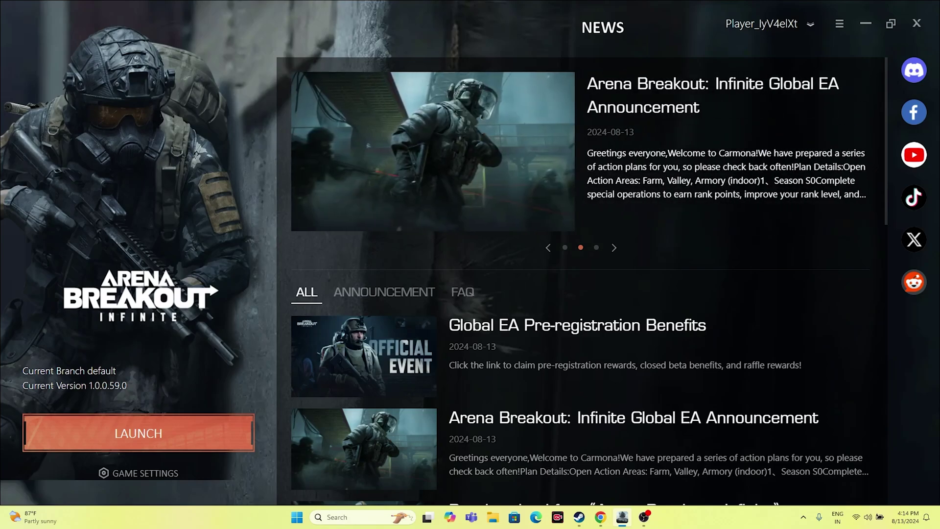
click(866, 23)
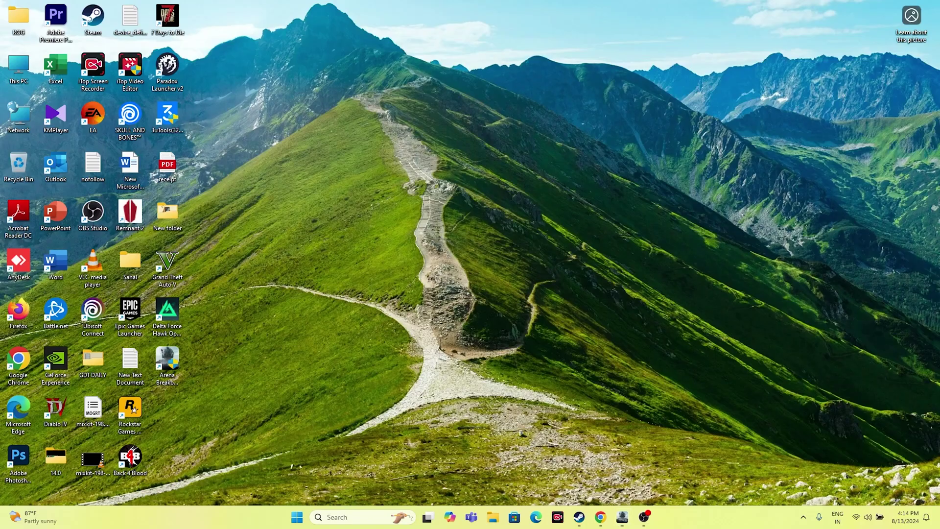
key(super+s)
text(gr)
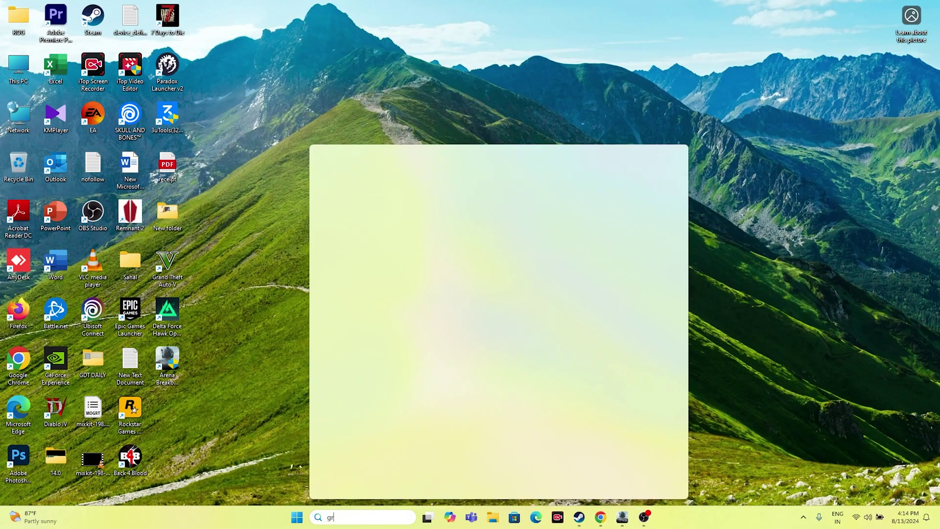
text(a)
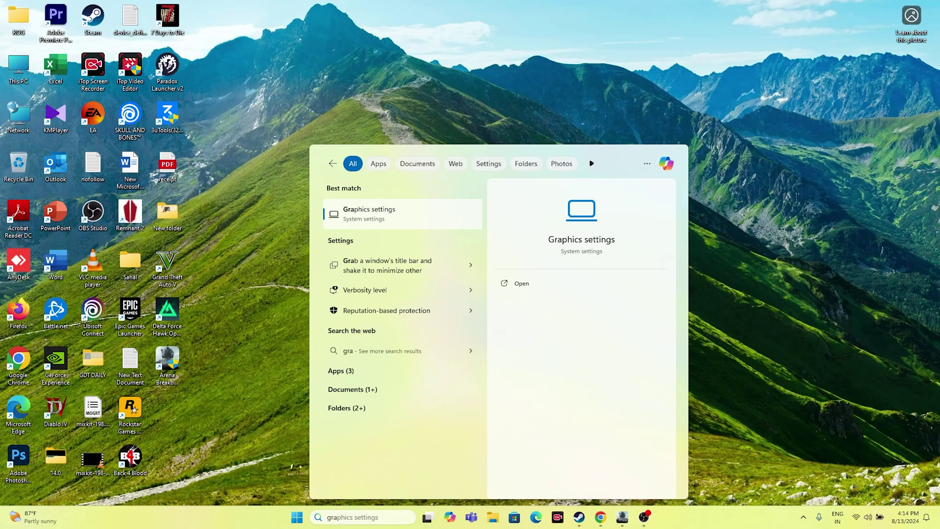
key(Return)
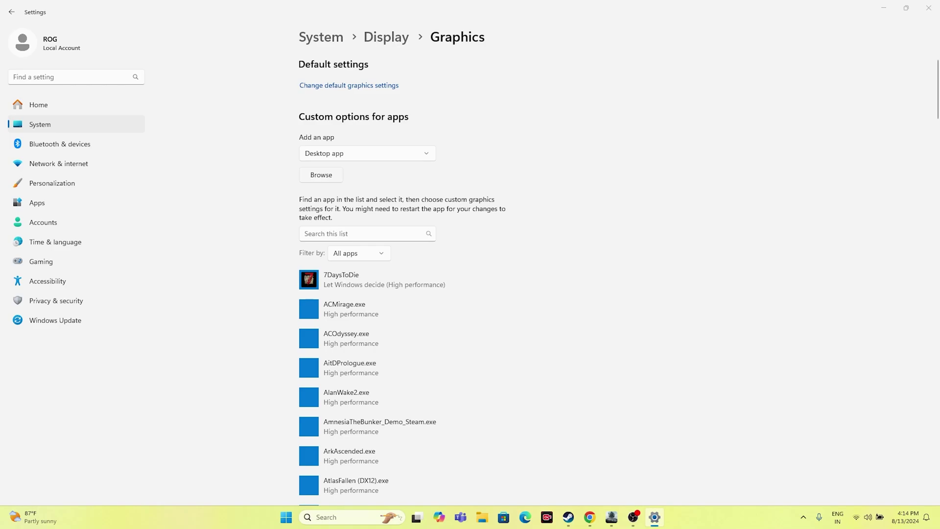
Browse for a desktop app to add to the custom graphics options, going to the C:\Arena Breakout Infinite folder
scroll(39, 80, down, 3)
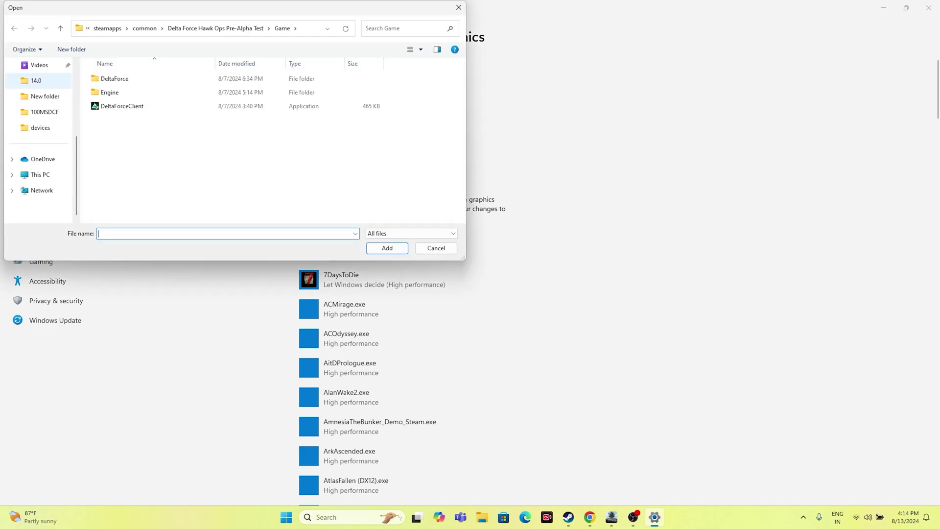
click(40, 175)
double_click(150, 90)
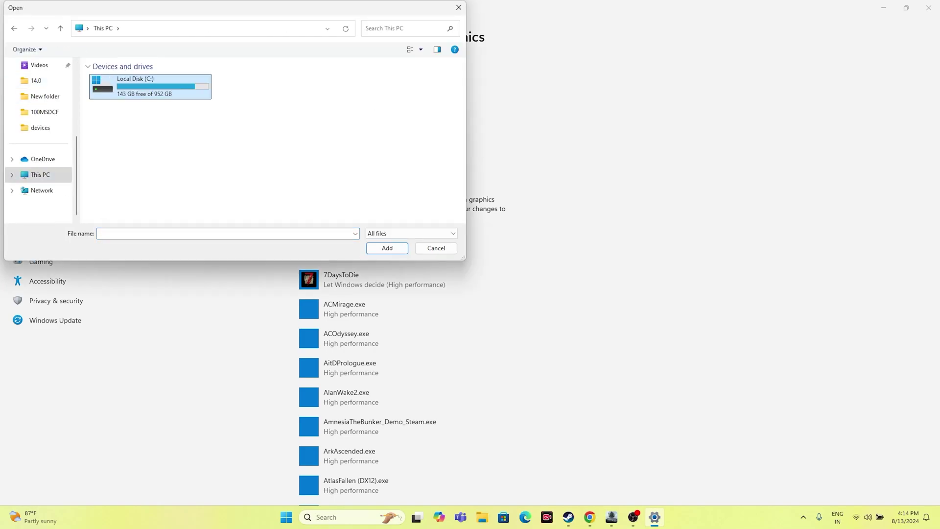
double_click(130, 92)
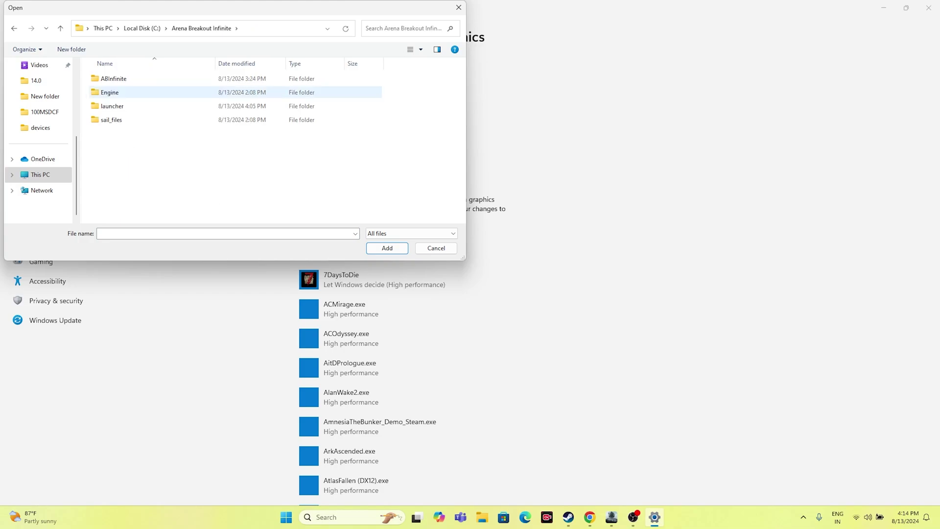
double_click(111, 92)
double_click(111, 92)
click(15, 28)
click(14, 28)
Add arena_breakout_infinite_launcher from the launcher folder and save its graphics preference as High performance, closing Settings
double_click(112, 105)
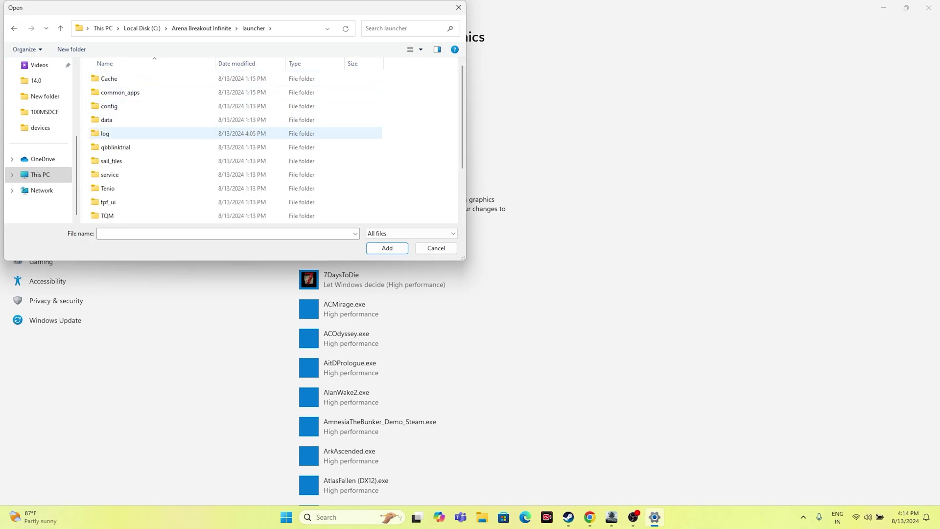
double_click(127, 162)
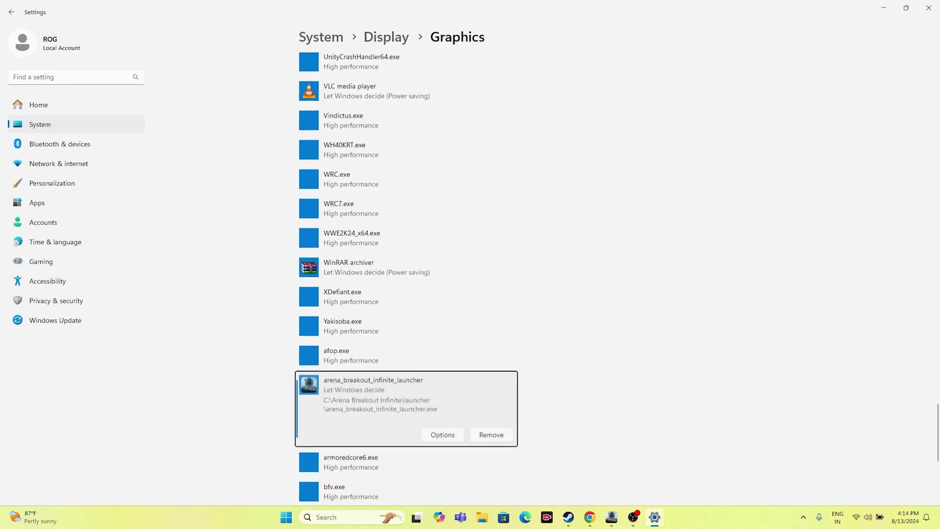
click(441, 326)
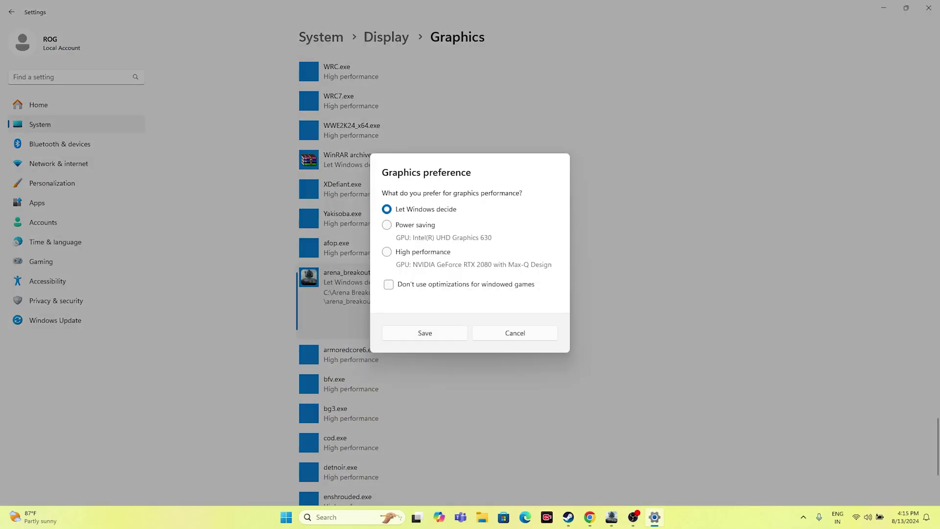
click(386, 252)
click(424, 333)
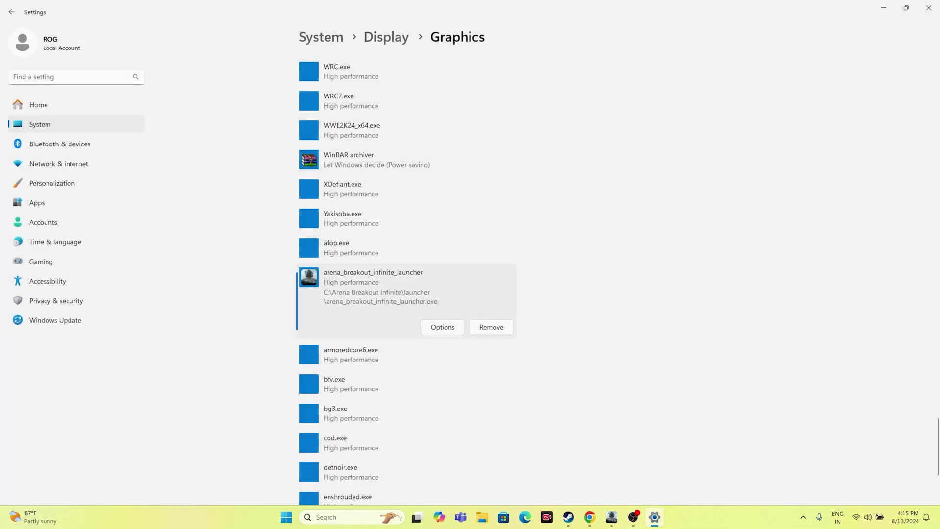
click(928, 7)
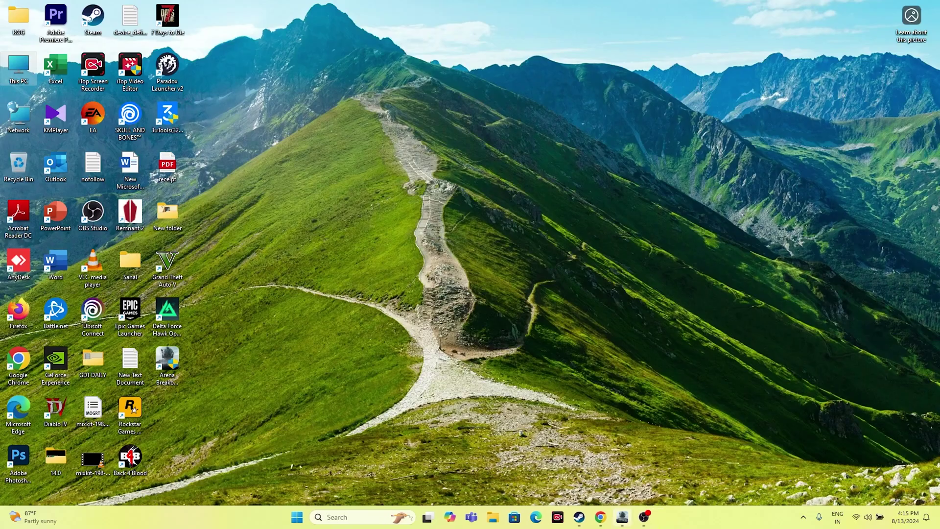
Bring up the Arena Breakout Infinite launcher, minimize it, and open the advanced system settings
click(622, 517)
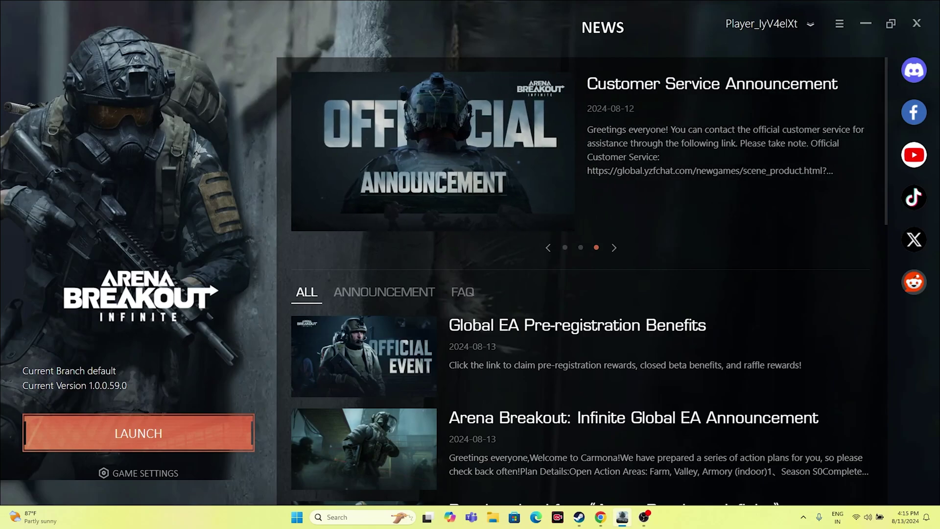
click(866, 23)
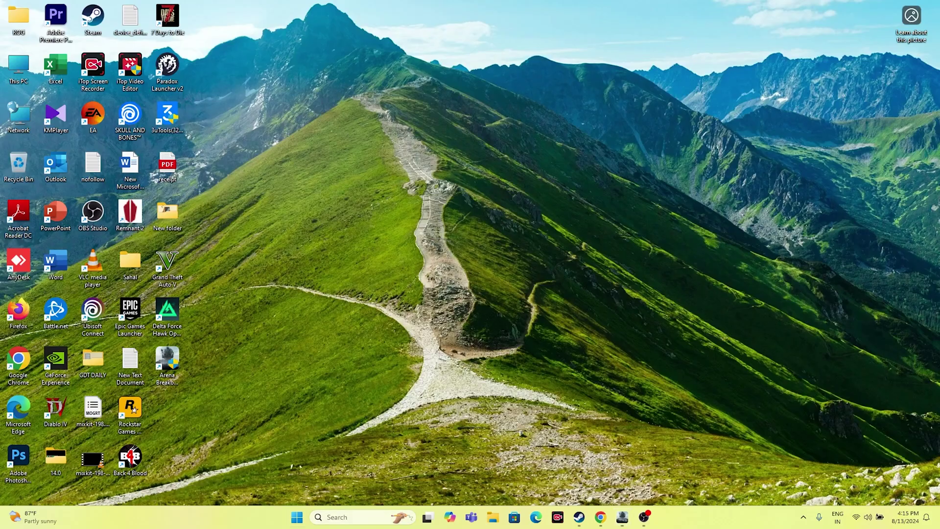
click(343, 517)
text(v)
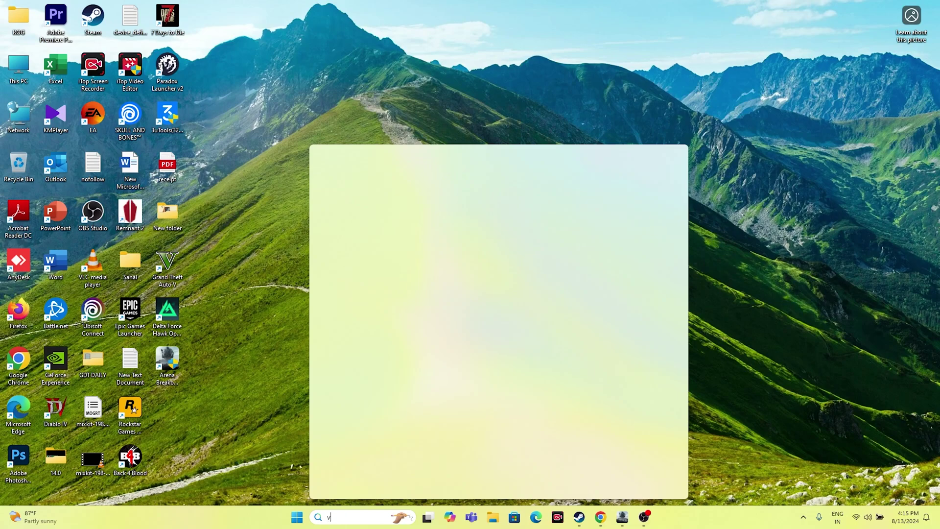
text(iew)
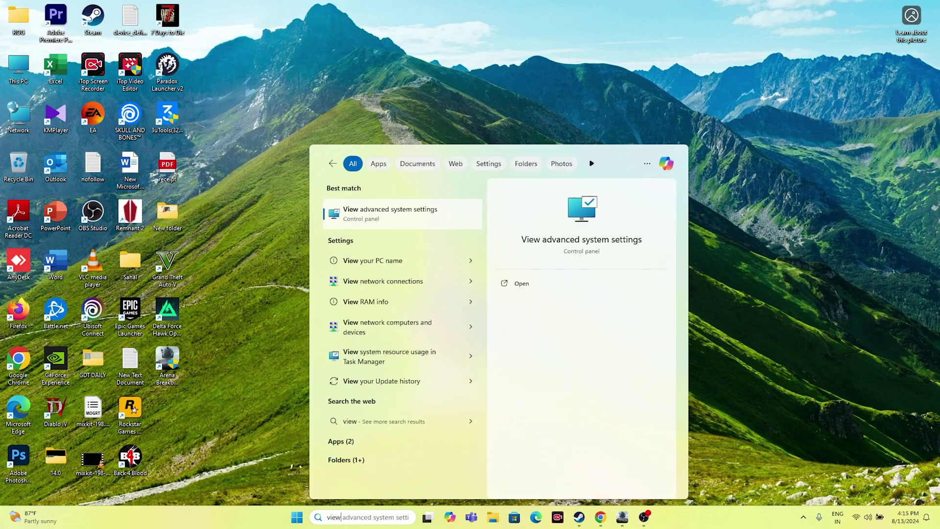
key(Return)
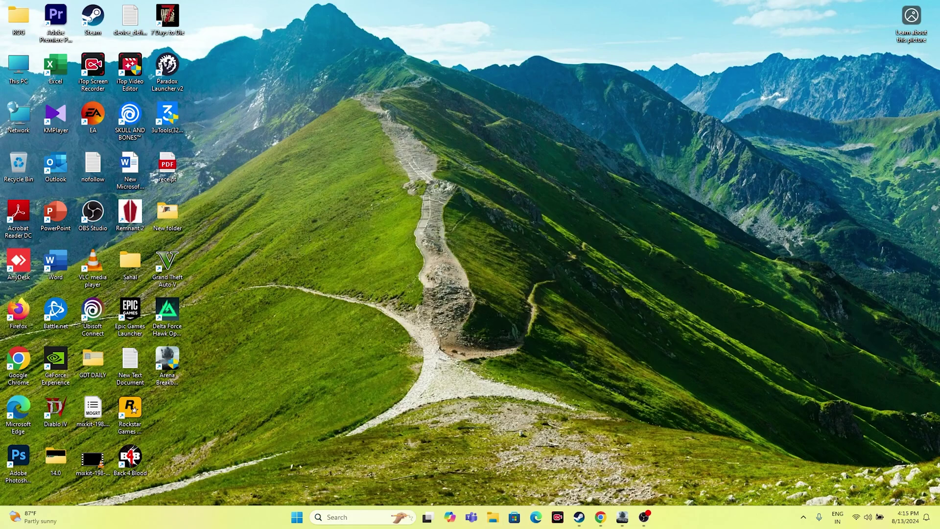
Open the virtual memory settings from the advanced performance options and choose a custom paging file size for drive C:
key(Return)
key(ctrl+Tab)
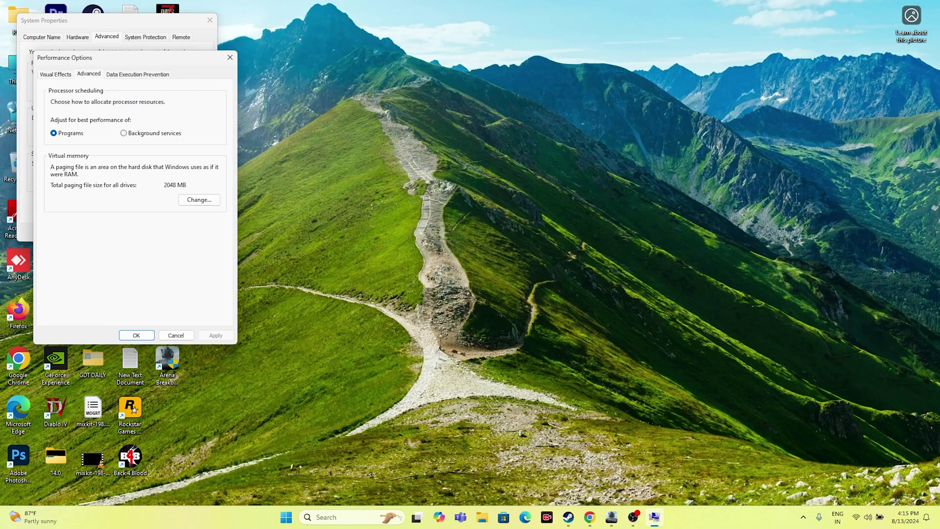
click(199, 199)
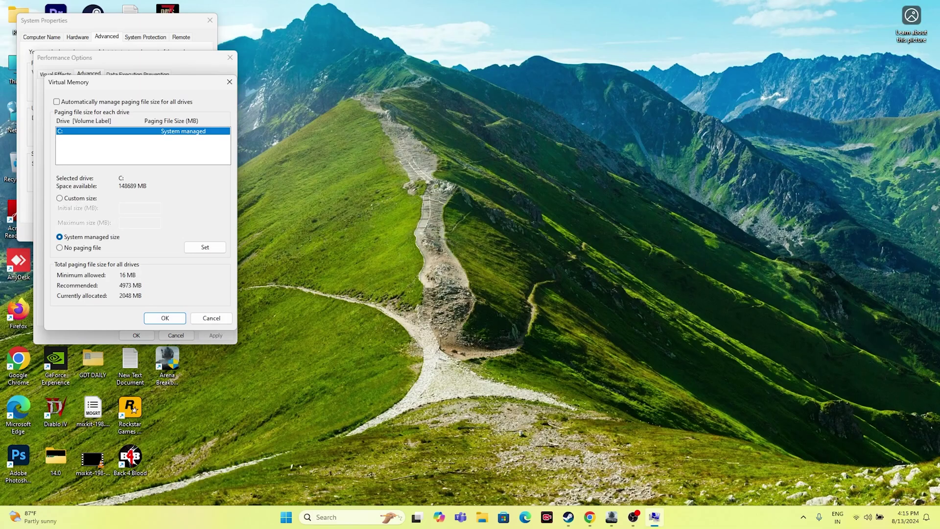
click(59, 198)
click(140, 208)
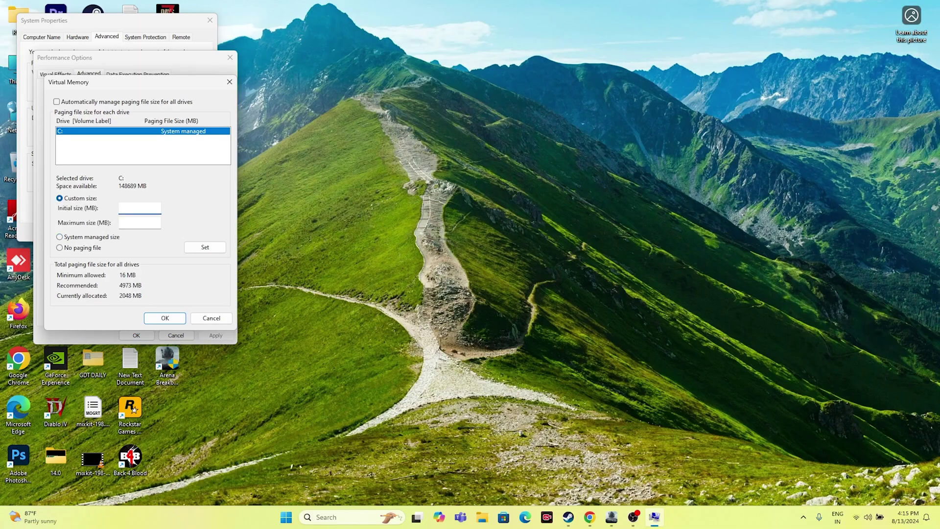
click(139, 222)
Open Calculator and multiply 32 by 1024, then multiply the product by 1.5
key(super+s)
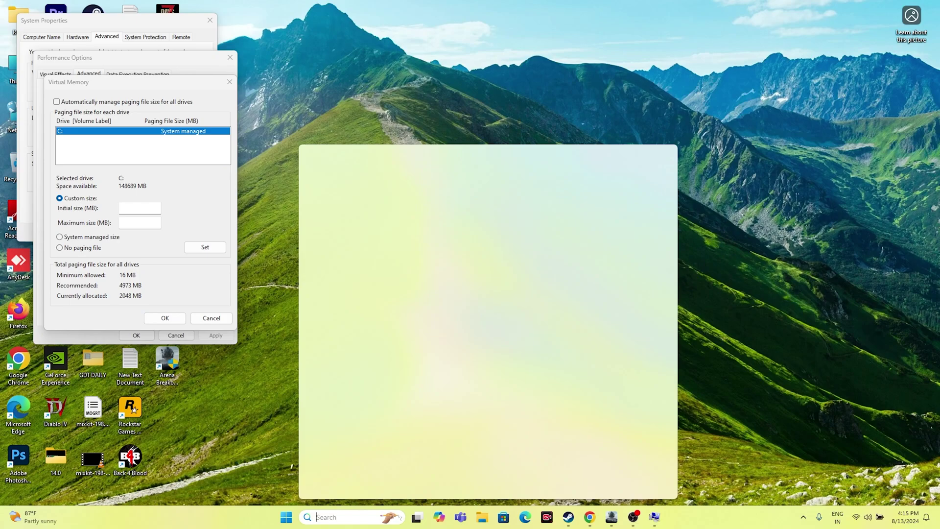
click(347, 319)
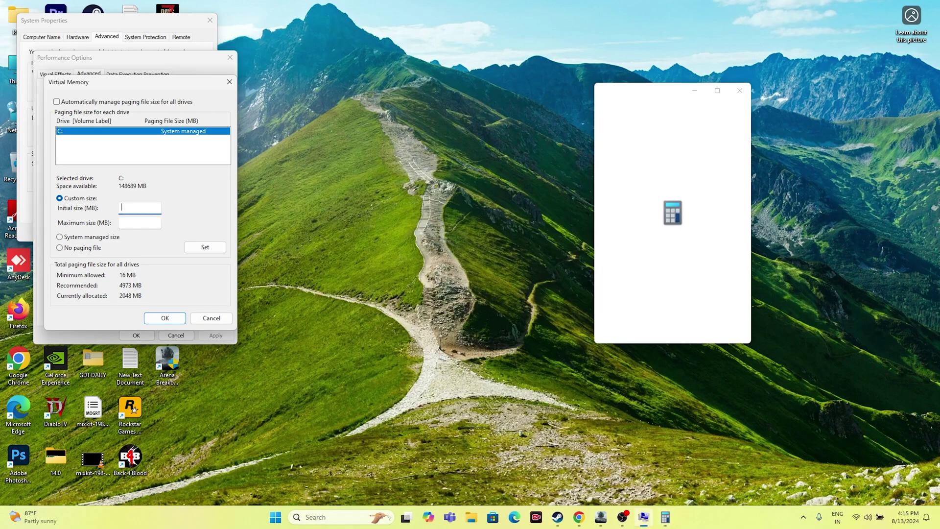
text(32)
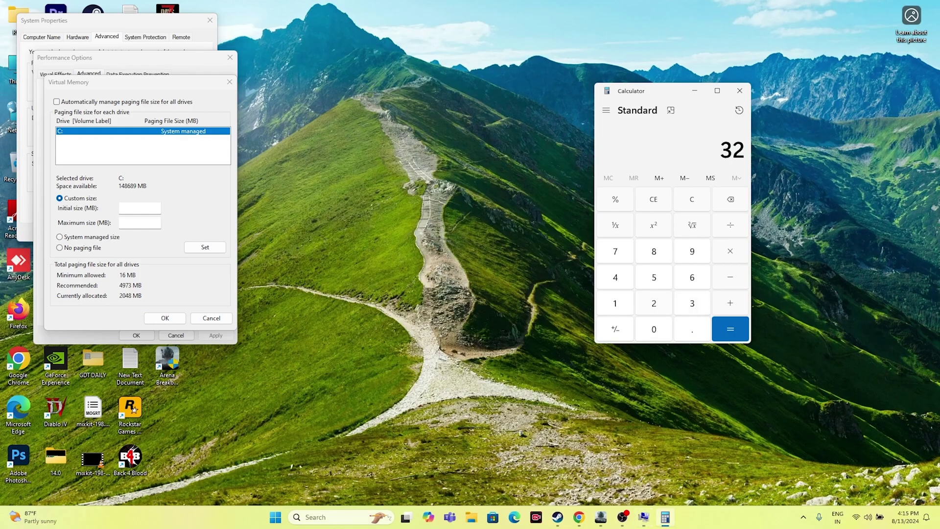
text(1024)
key(Return)
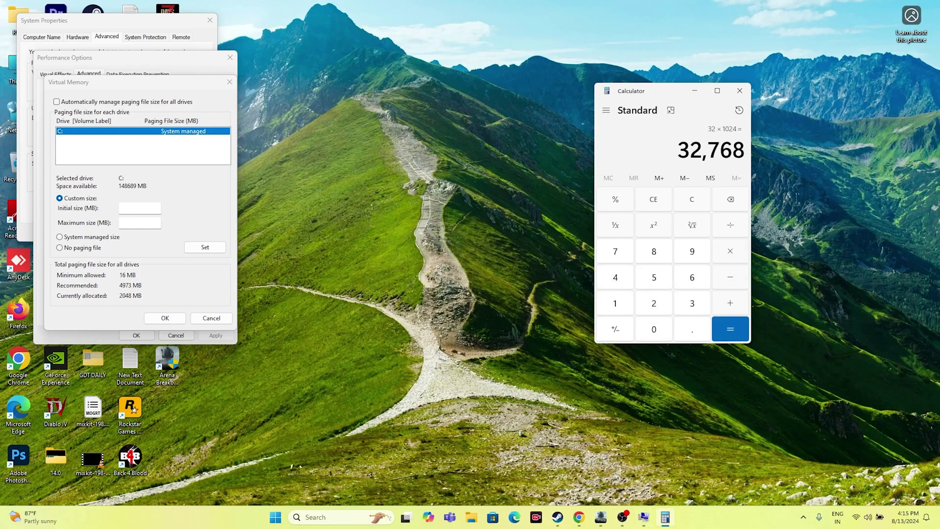
text(1.5)
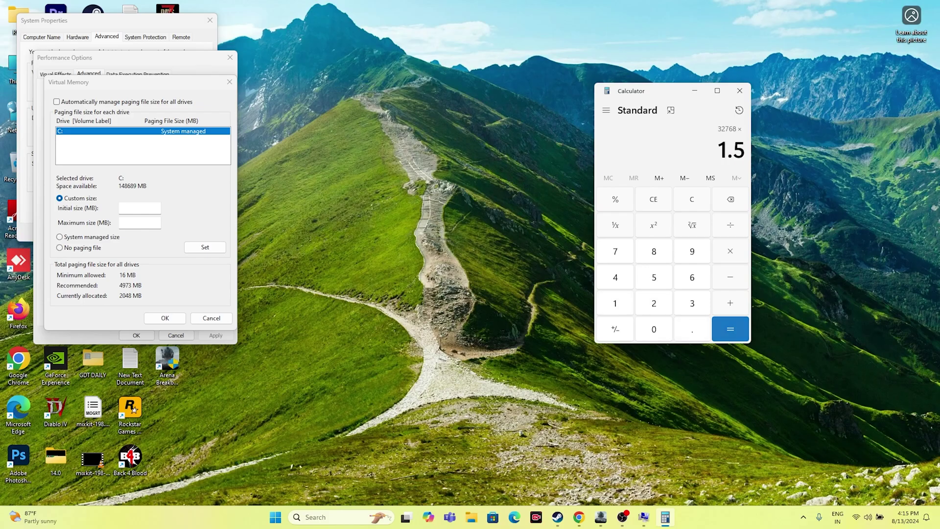
key(Return)
Copy the Calculator result into the paging file's initial size, setting it to 49,152 MB
key(ctrl+c)
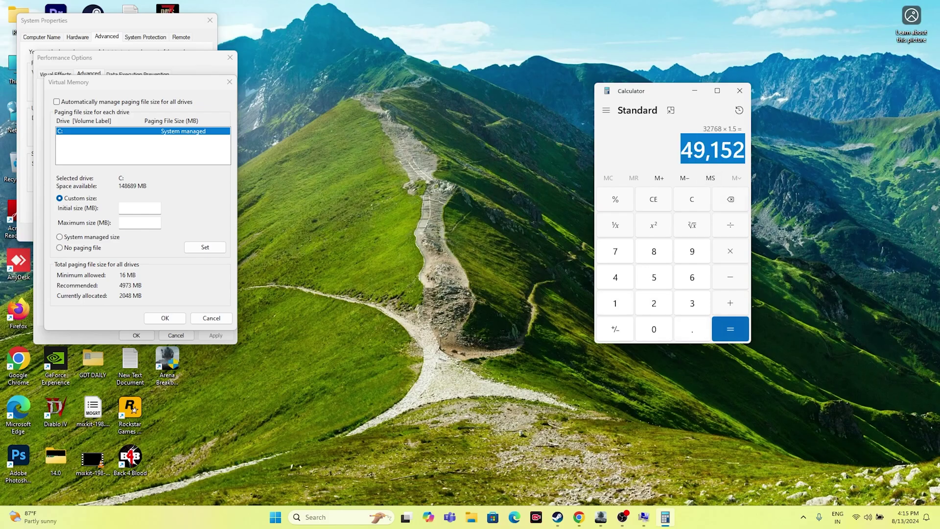
right_click(722, 154)
click(749, 163)
right_click(142, 206)
click(169, 246)
click(140, 222)
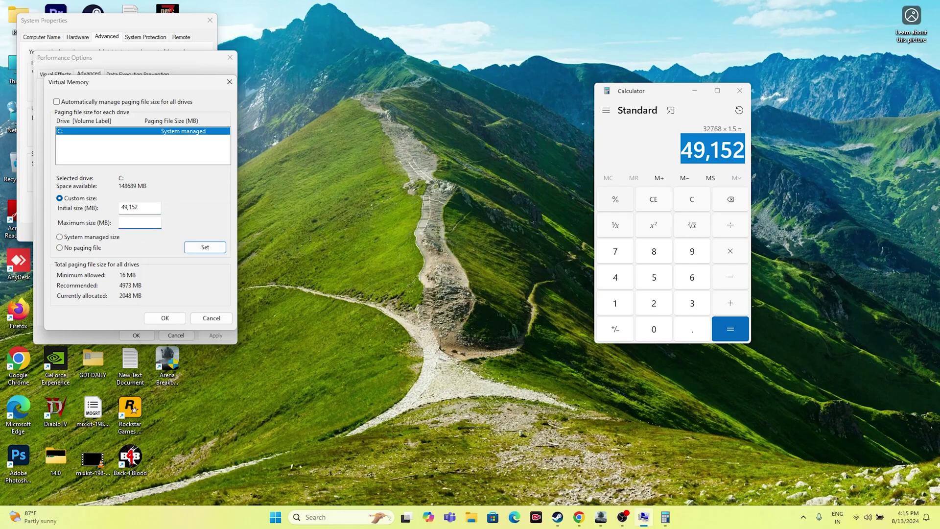
Clear Calculator and multiply 32 by 1024, and the product by 3
key(alt+Tab)
key(Escape)
text(3)
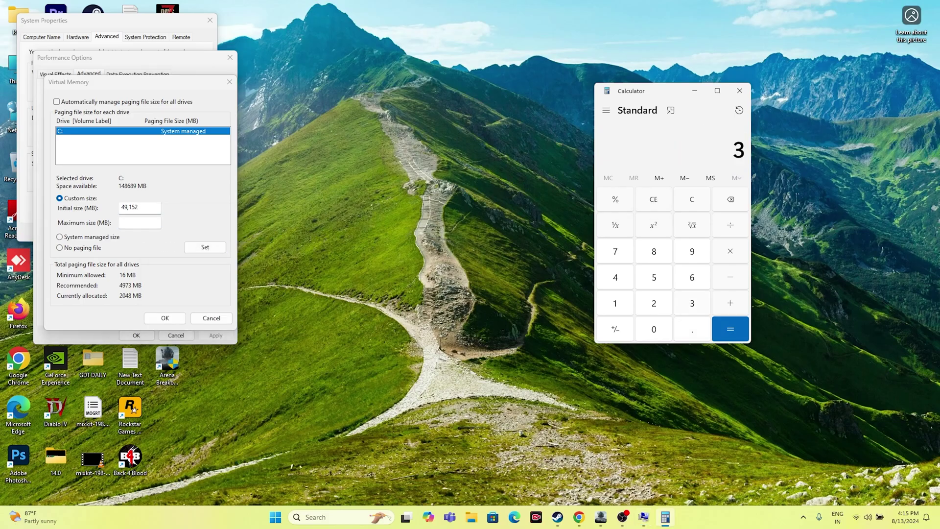
text(2 × 1024)
key(Return)
text(*3)
key(Return)
Copy the Calculator result into the paging file's maximum size, setting it to 98,304 MB
drag(678, 150, 745, 152)
right_click(739, 157)
click(766, 167)
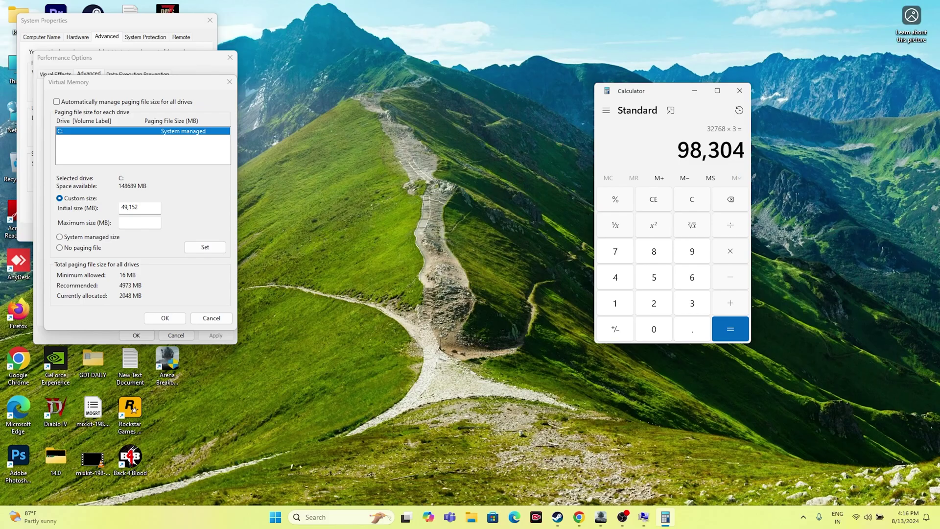
right_click(152, 223)
click(177, 267)
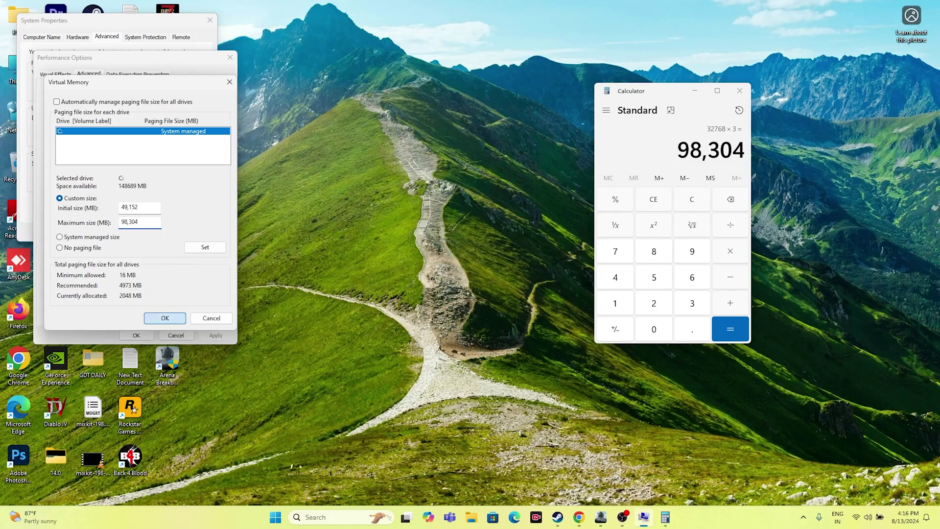
Confirm the virtual memory, performance and system properties dialogs, and close Calculator
click(165, 317)
click(136, 335)
click(116, 232)
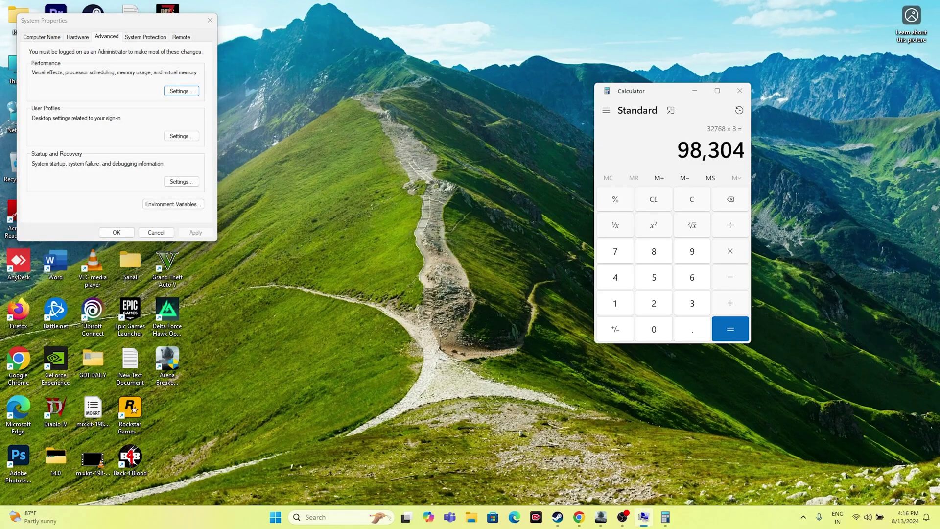
click(739, 91)
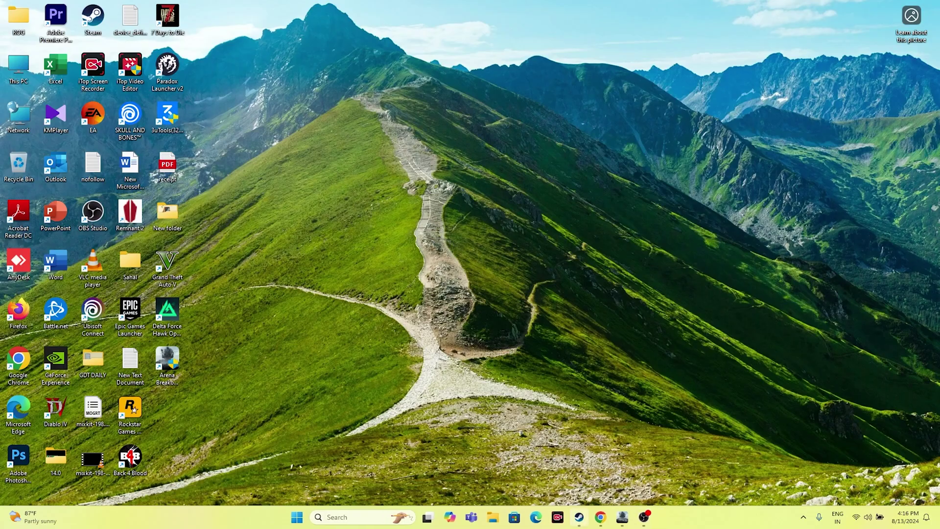